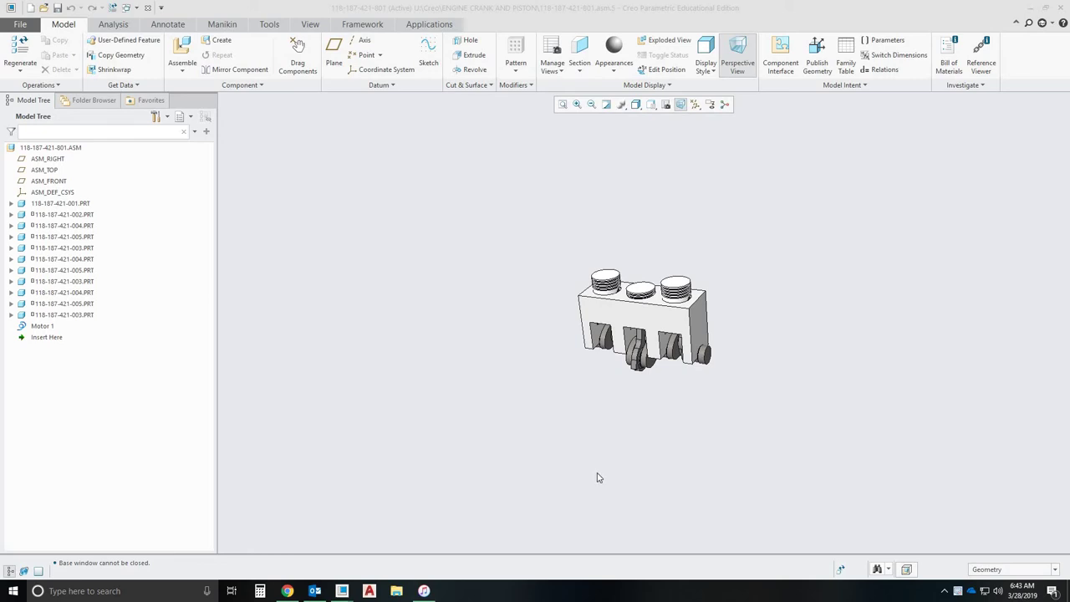
Switch from the finished engine model to the empty ASM0001 assembly window.
{"action": "mouse_move", "coordinate": [774, 333]}
{"action": "middle_mouse_down"}
{"action": "mouse_move", "coordinate": [777, 299]}
{"action": "mouse_move", "coordinate": [766, 315]}
{"action": "mouse_move", "coordinate": [774, 327]}
{"action": "middle_mouse_up"}
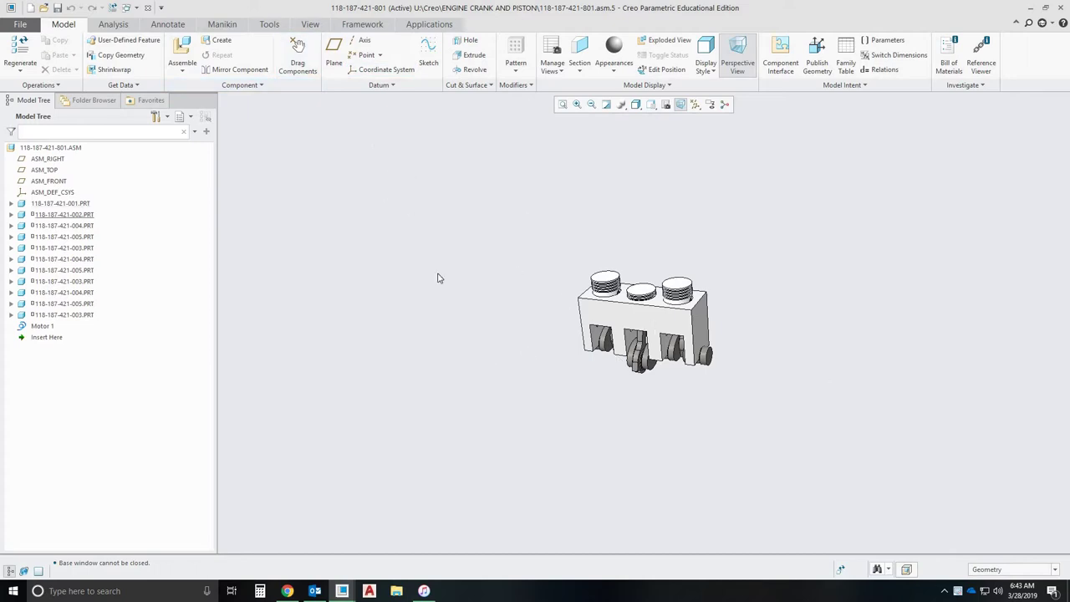
{"action": "left_click", "coordinate": [138, 8]}
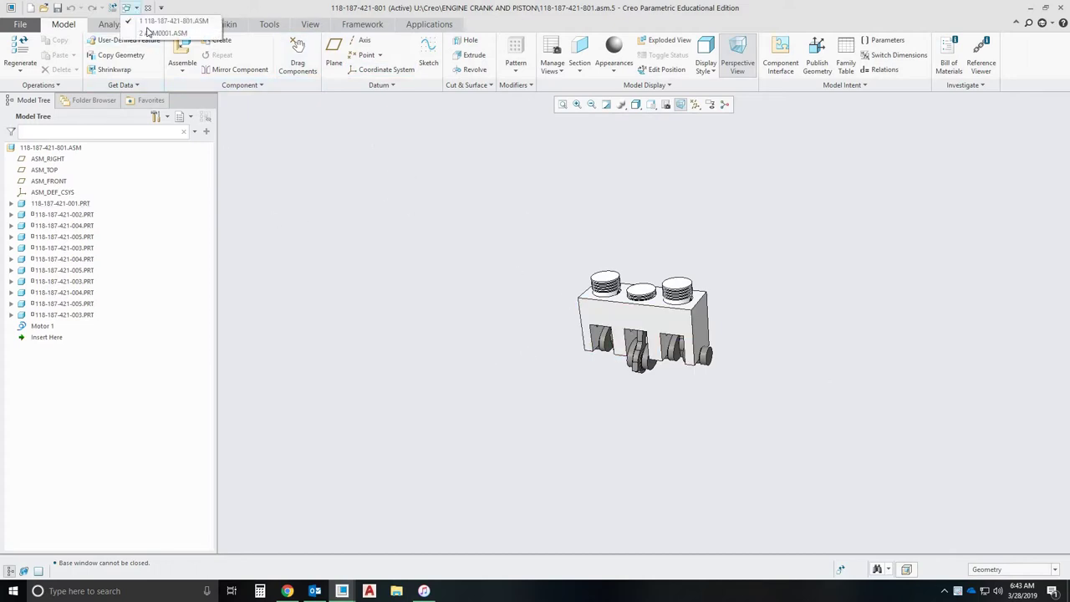
{"action": "left_click", "coordinate": [164, 33]}
Place engine block 118-187-421-001.prt with a Default constraint and view it isometrically.
{"action": "left_click", "coordinate": [182, 48]}
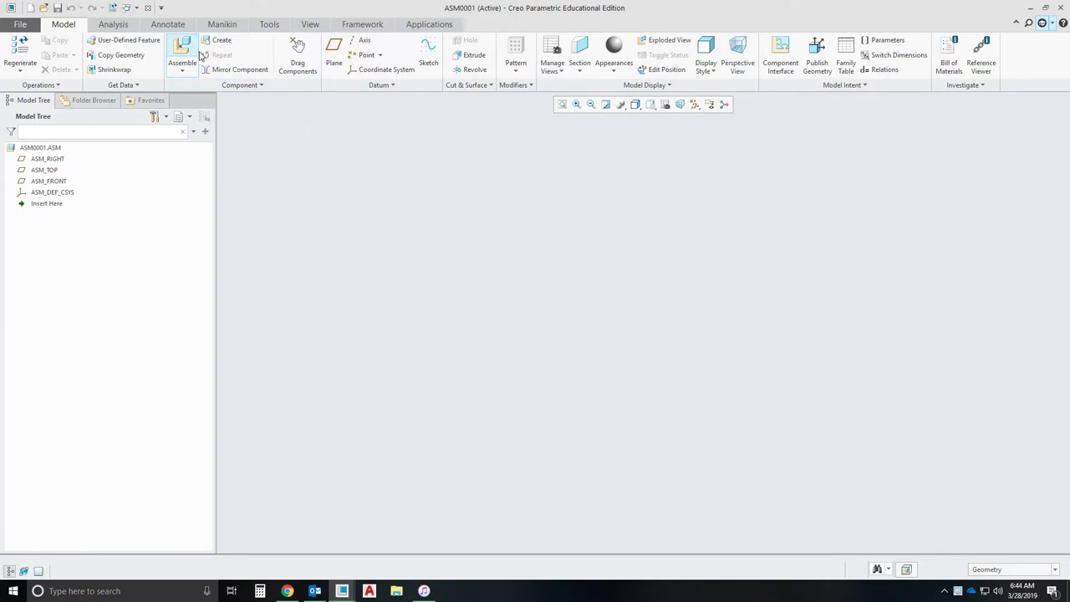
{"action": "double_click", "coordinate": [493, 274]}
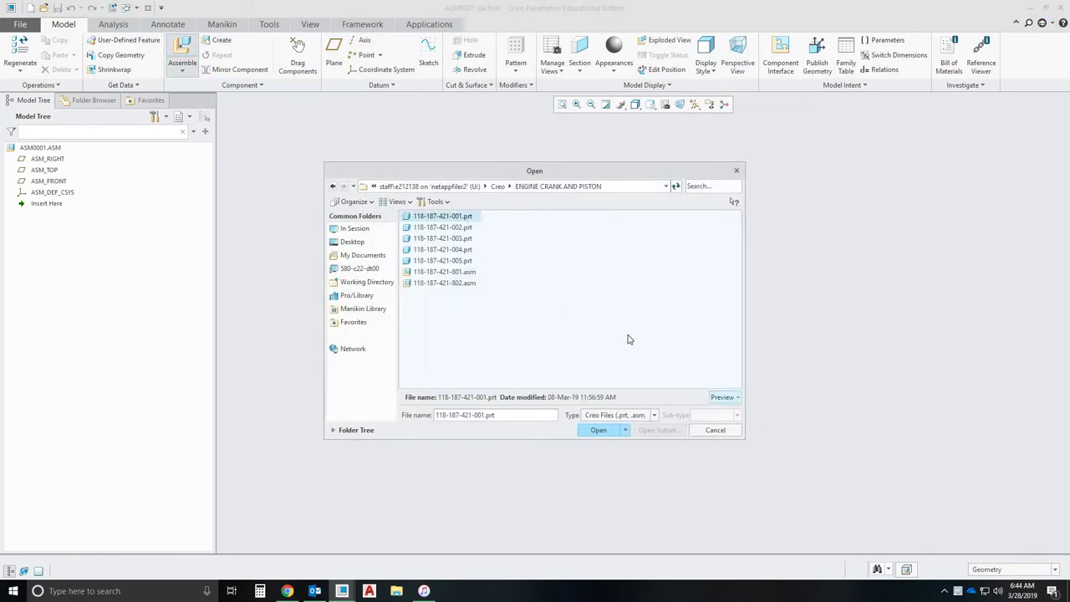
{"action": "left_click", "coordinate": [606, 430]}
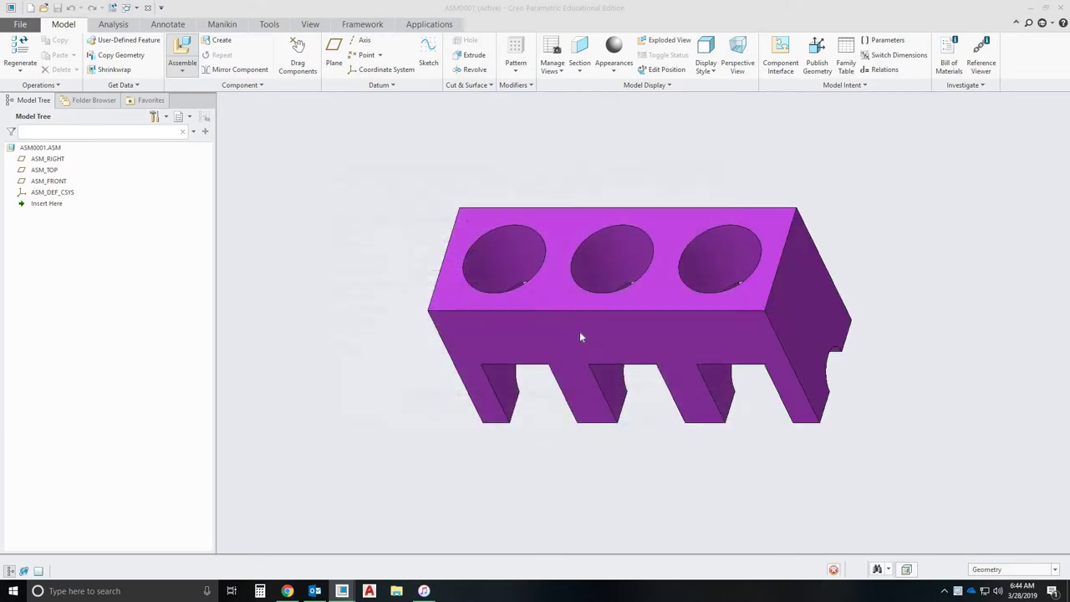
{"action": "left_click", "coordinate": [201, 55]}
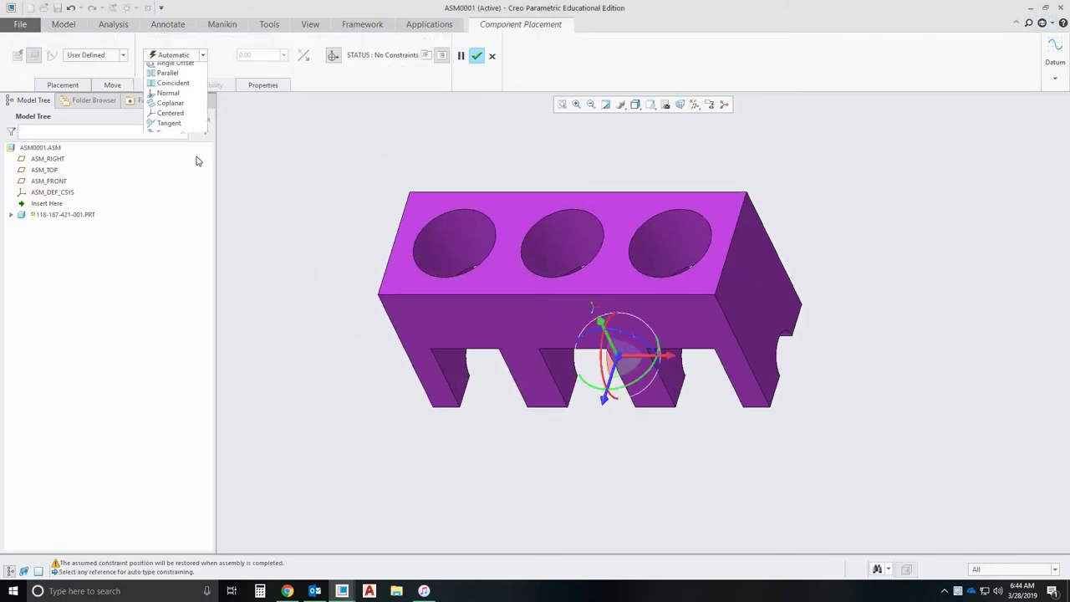
{"action": "left_click", "coordinate": [176, 158]}
{"action": "middle_click", "coordinate": [502, 144]}
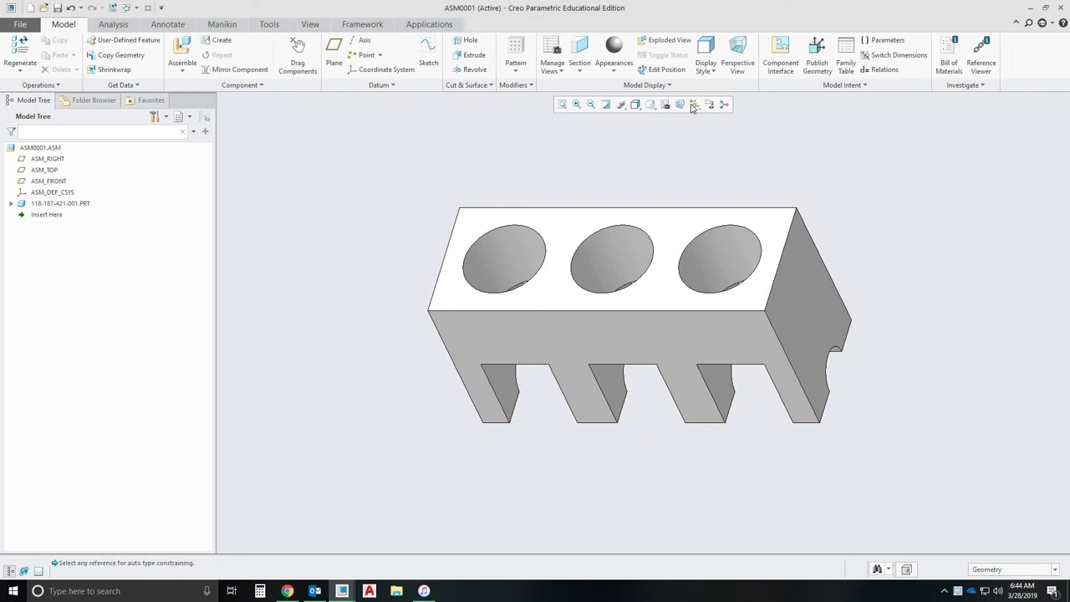
{"action": "left_click", "coordinate": [653, 106]}
{"action": "left_click", "coordinate": [674, 168]}
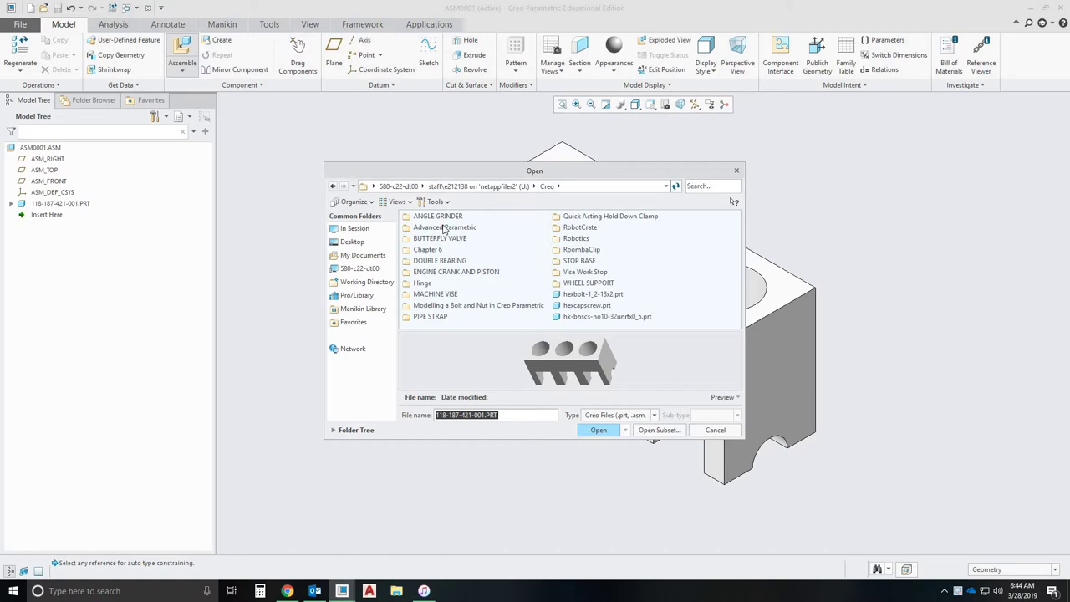
Load crankshaft part 118-187-421-002.prt and drop it below the engine block.
{"action": "double_click", "coordinate": [458, 273]}
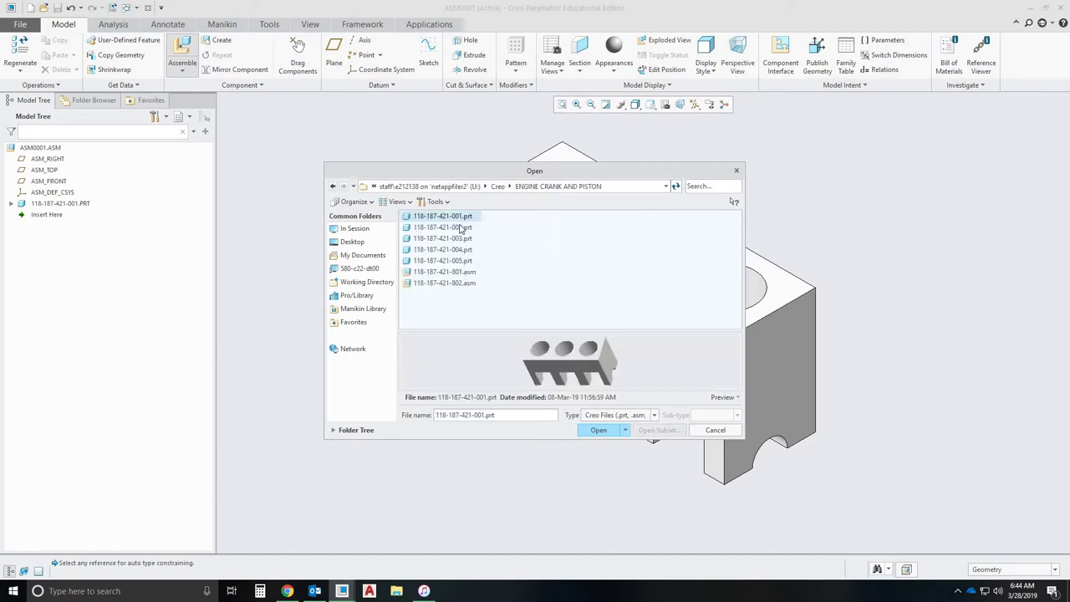
{"action": "key", "text": "Down"}
{"action": "left_click", "coordinate": [597, 431]}
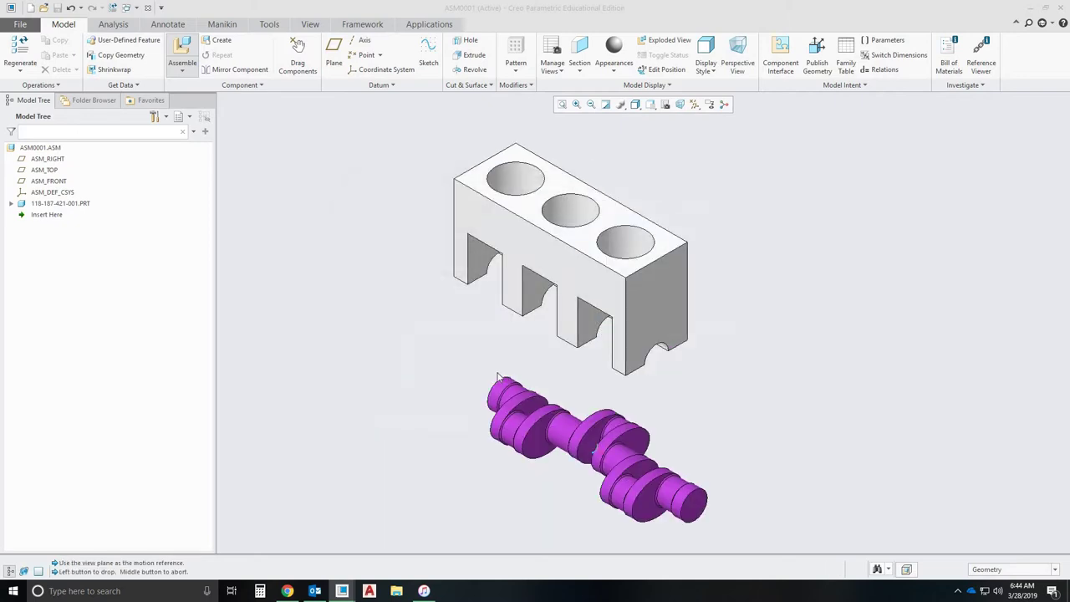
{"action": "left_click", "coordinate": [517, 428]}
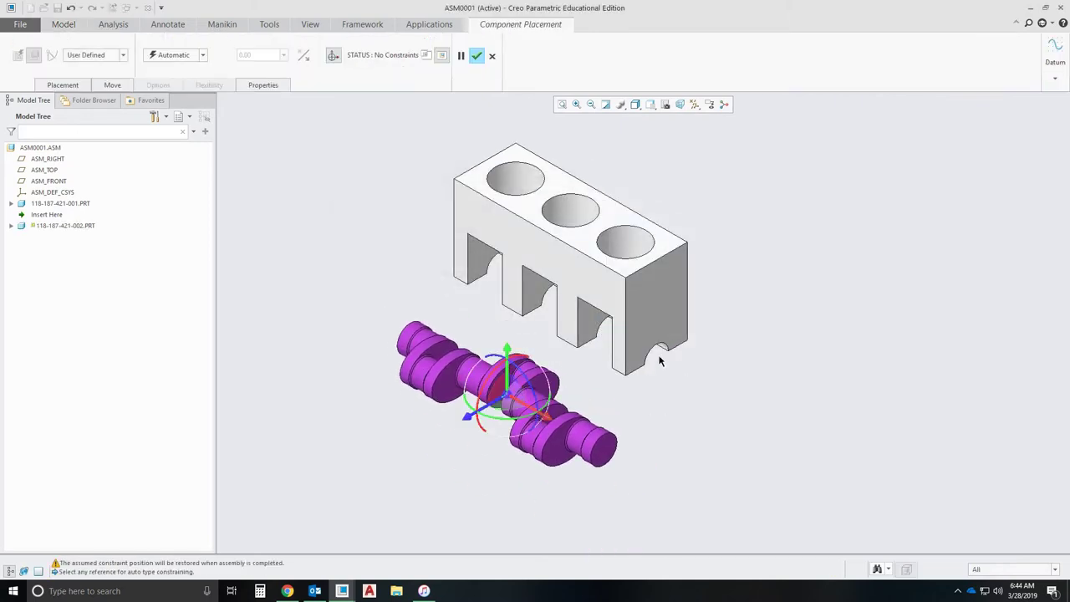
Apply a Coincident constraint from the crankshaft journal to the block's cutout, then undo it.
{"action": "left_click", "coordinate": [581, 429]}
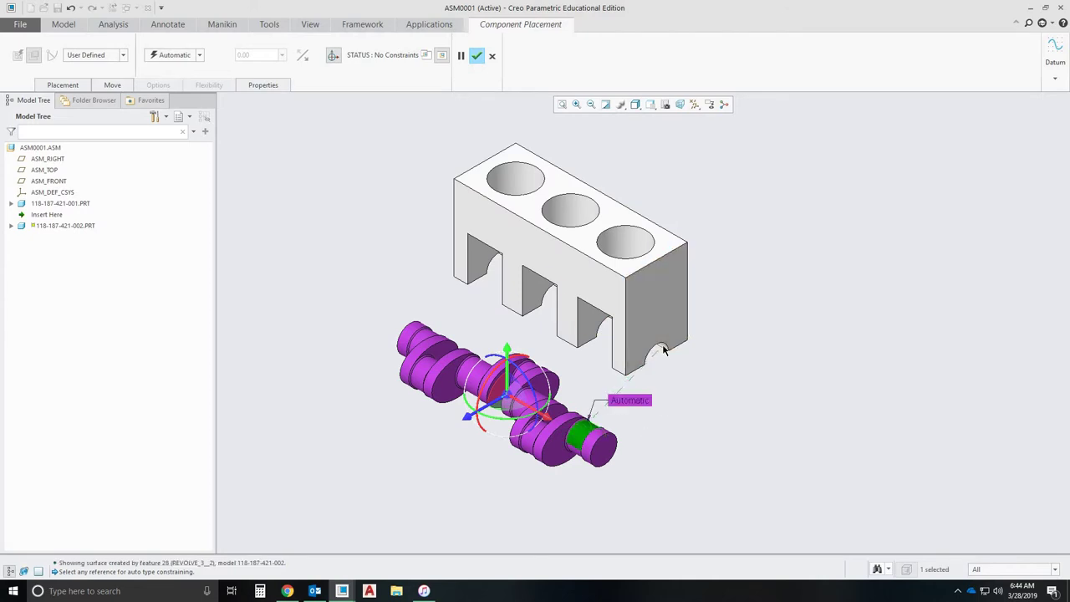
{"action": "left_click", "coordinate": [663, 349]}
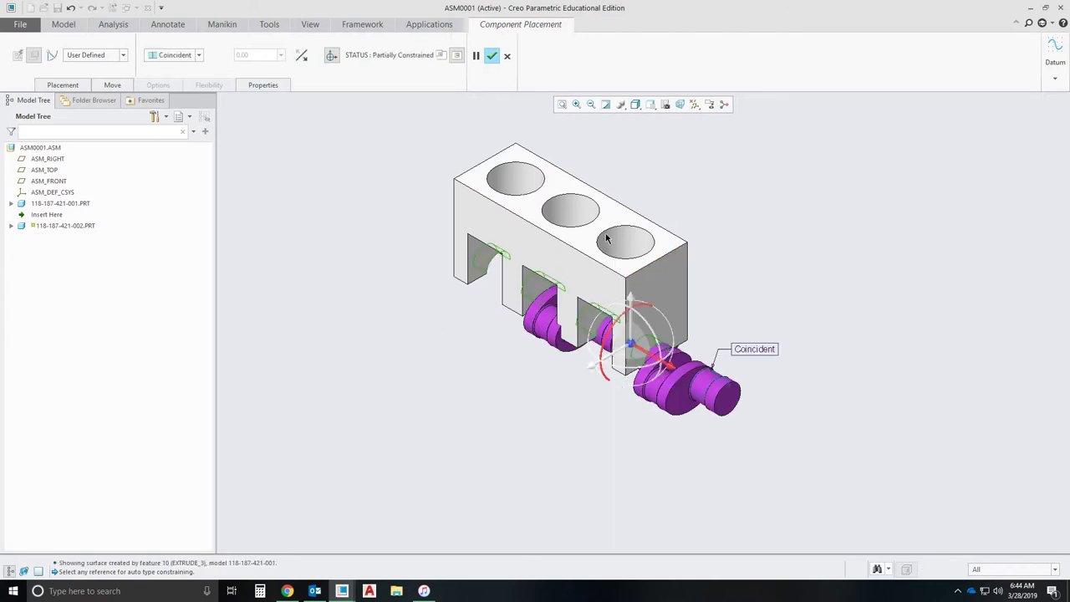
{"action": "key", "text": "ctrl+z"}
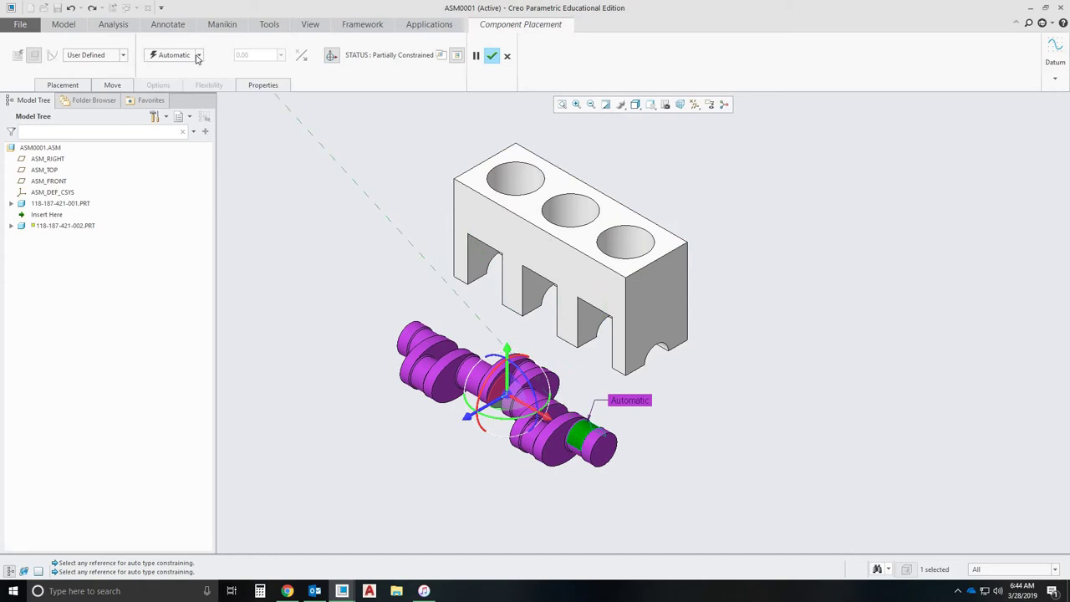
{"action": "left_click", "coordinate": [198, 56]}
{"action": "left_click", "coordinate": [123, 55]}
Make the crankshaft a Pin connection with its axis aligned to the block's cutout.
{"action": "left_click", "coordinate": [123, 55]}
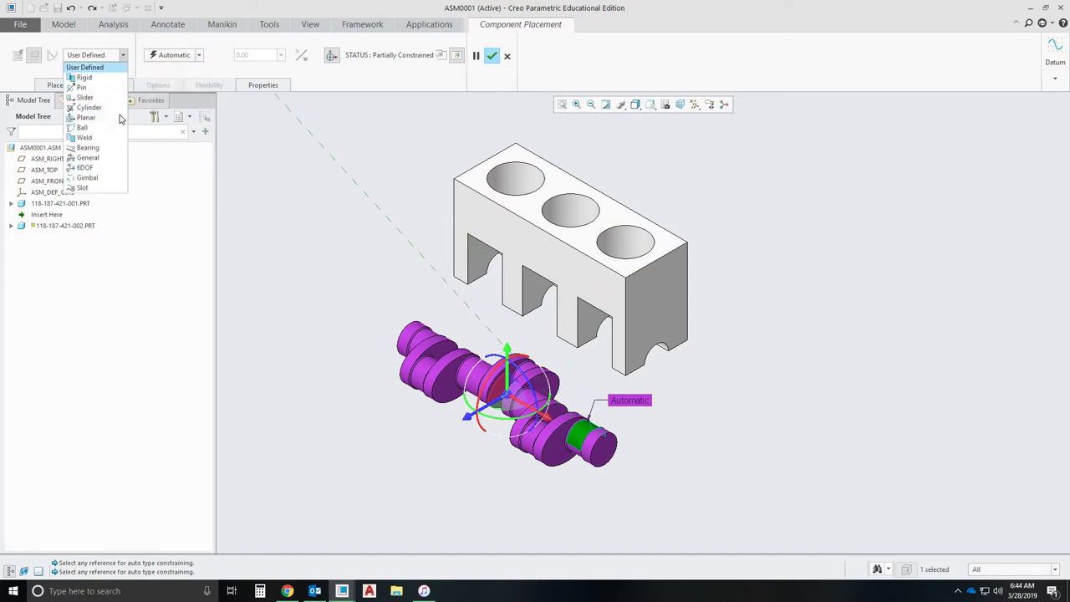
{"action": "left_click", "coordinate": [81, 86]}
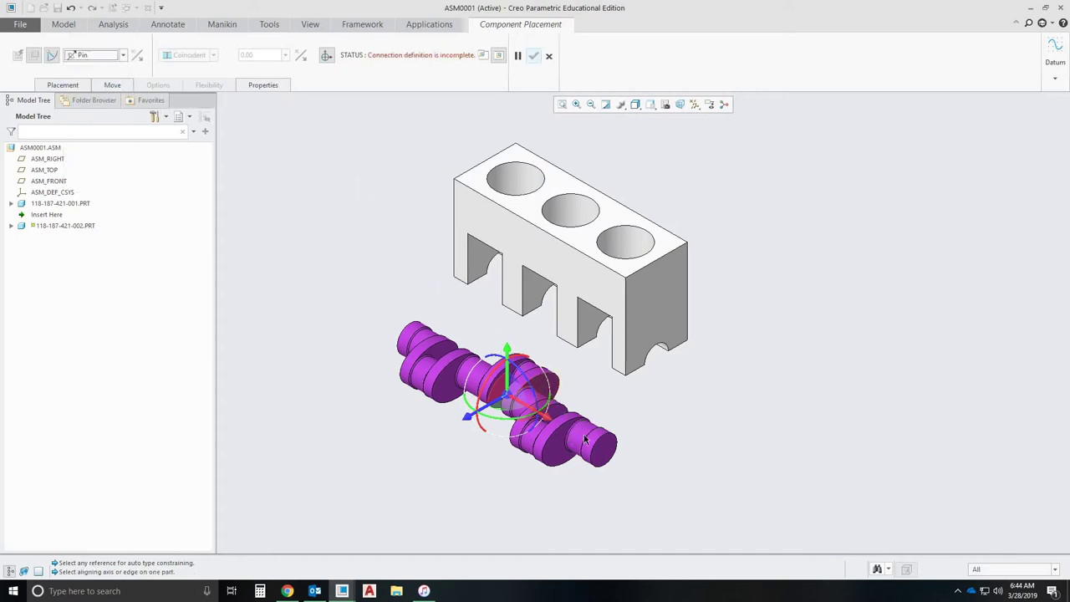
{"action": "left_click", "coordinate": [660, 349]}
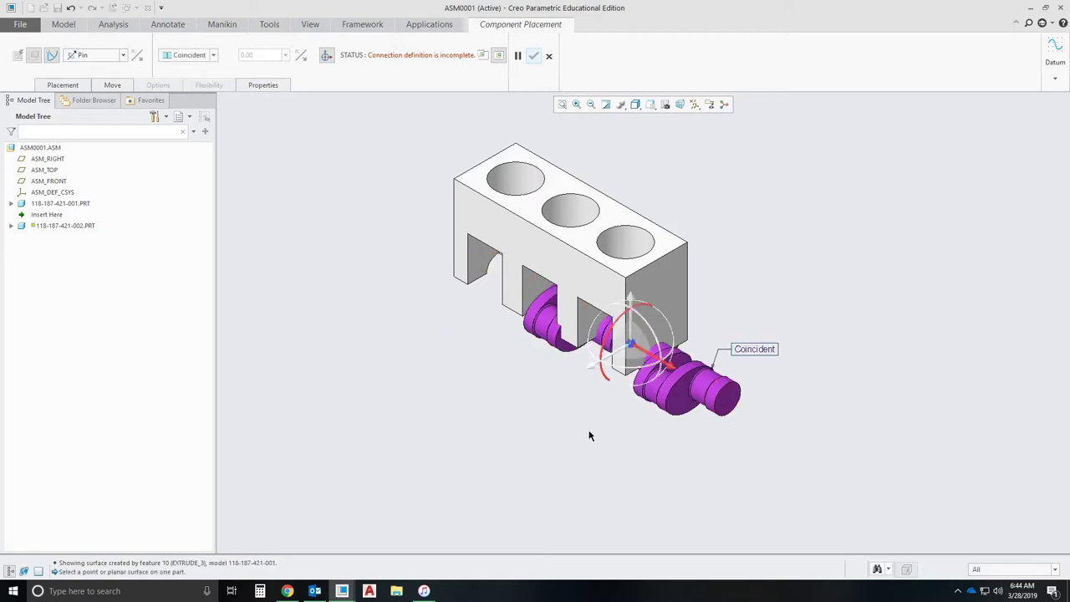
Slide the crankshaft left along its pin axis into the block's bearing cutouts.
{"action": "mouse_move", "coordinate": [589, 317]}
{"action": "left_mouse_down"}
{"action": "mouse_move", "coordinate": [505, 279]}
{"action": "mouse_move", "coordinate": [599, 315]}
{"action": "left_mouse_up"}
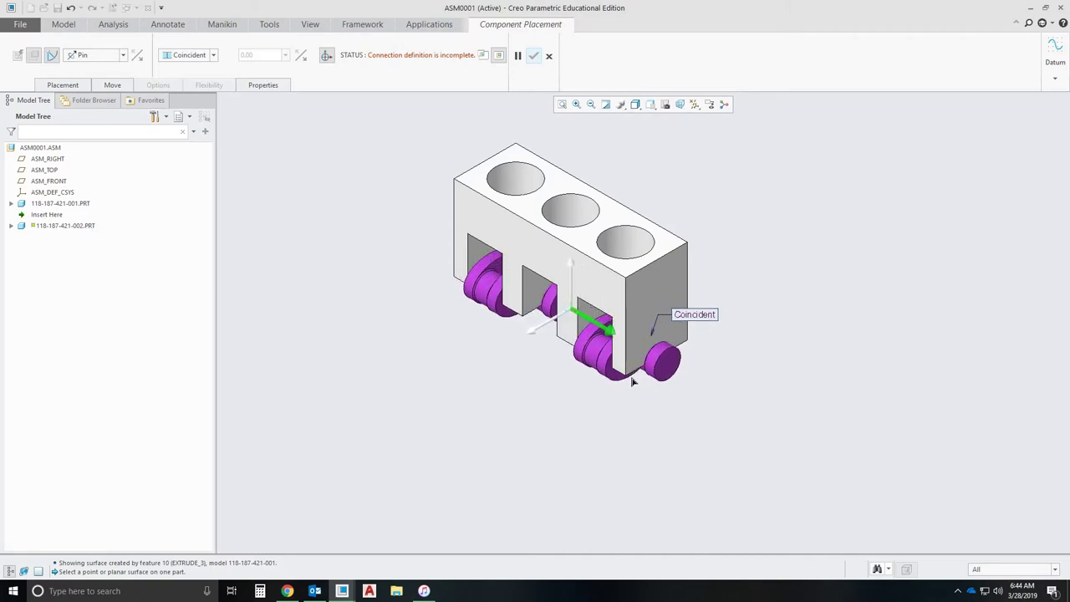
{"action": "mouse_move", "coordinate": [633, 381]}
{"action": "middle_mouse_down"}
{"action": "mouse_move", "coordinate": [676, 418]}
{"action": "mouse_move", "coordinate": [649, 446]}
{"action": "middle_mouse_up"}
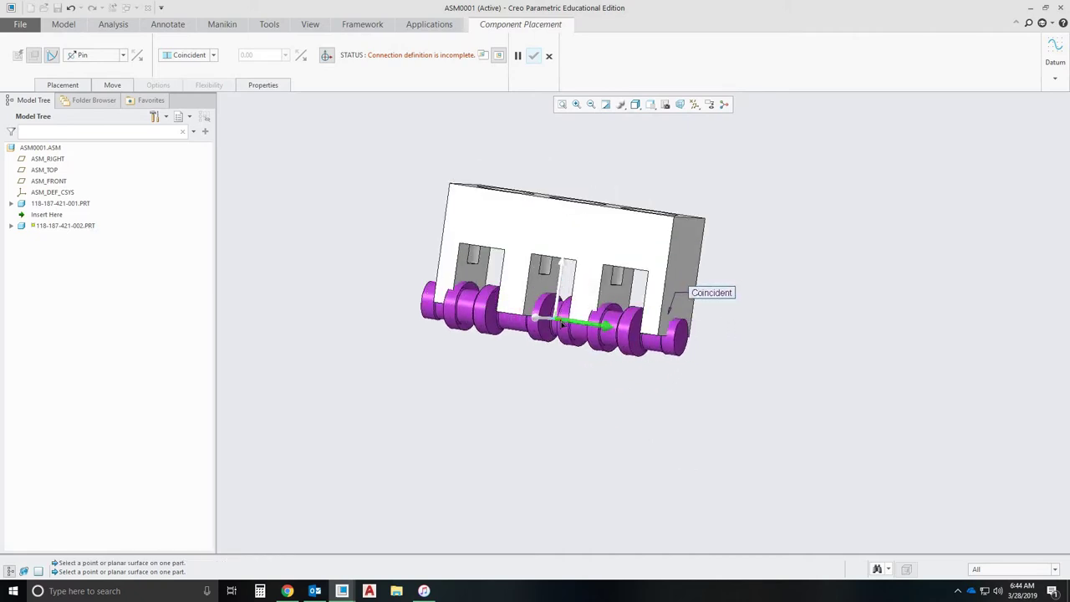
{"action": "left_click_drag", "start_coordinate": [562, 324], "coordinate": [565, 323]}
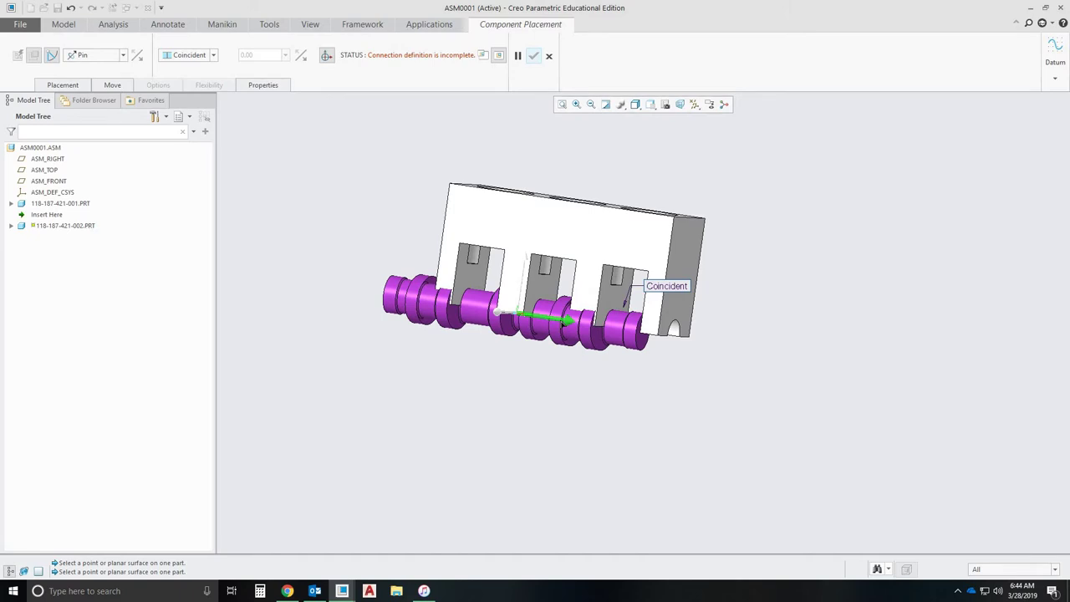
{"action": "middle_click_drag", "start_coordinate": [607, 396], "coordinate": [577, 351]}
{"action": "scroll", "coordinate": [570, 347], "scroll_direction": "up", "scroll_amount": 3}
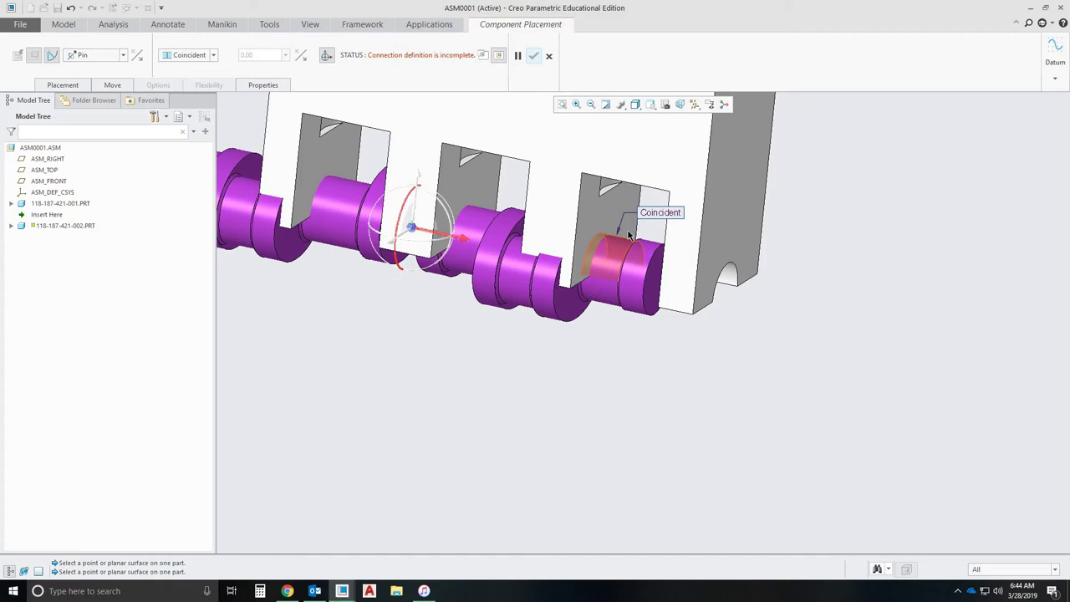
{"action": "middle_click_drag", "start_coordinate": [628, 235], "coordinate": [435, 159]}
{"action": "scroll", "coordinate": [527, 330], "scroll_direction": "down", "scroll_amount": 3}
Show the datum planes and pull the crankshaft out to the block's lower right.
{"action": "left_click", "coordinate": [695, 104]}
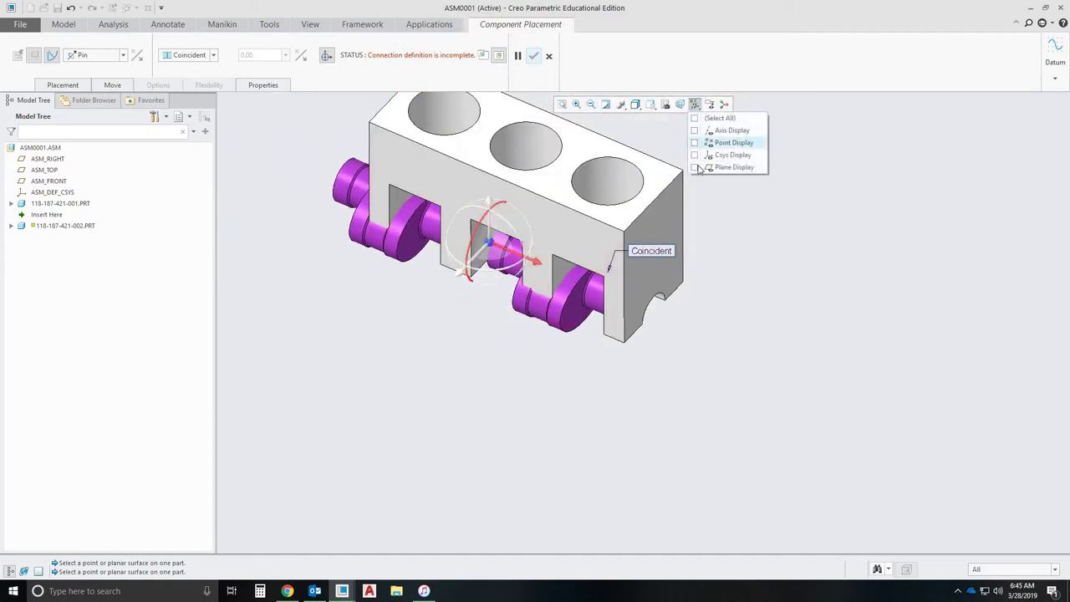
{"action": "left_click", "coordinate": [694, 167]}
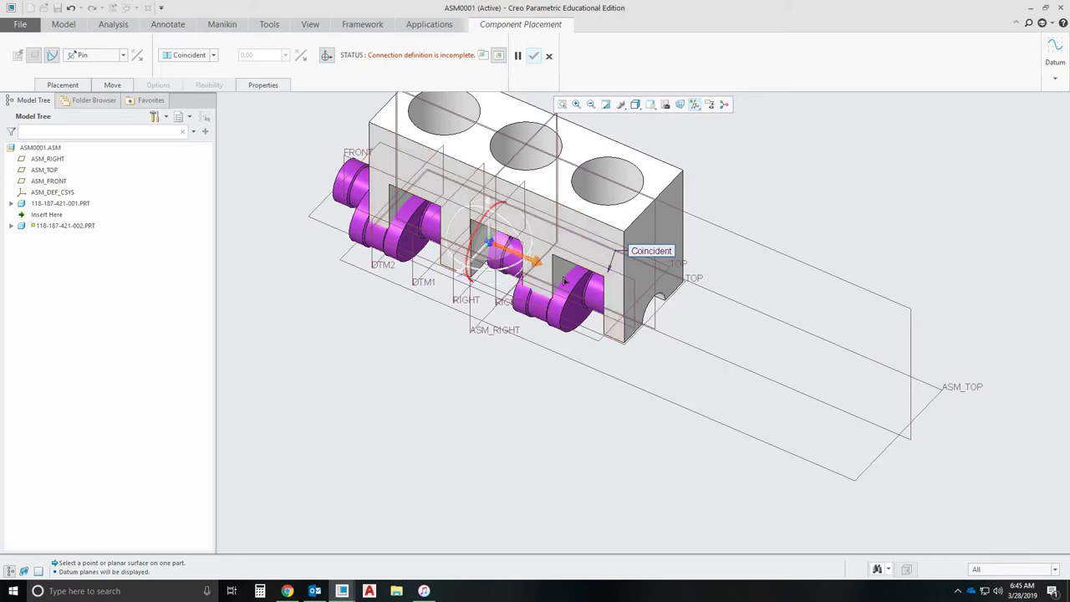
{"action": "left_click_drag", "start_coordinate": [564, 282], "coordinate": [883, 260]}
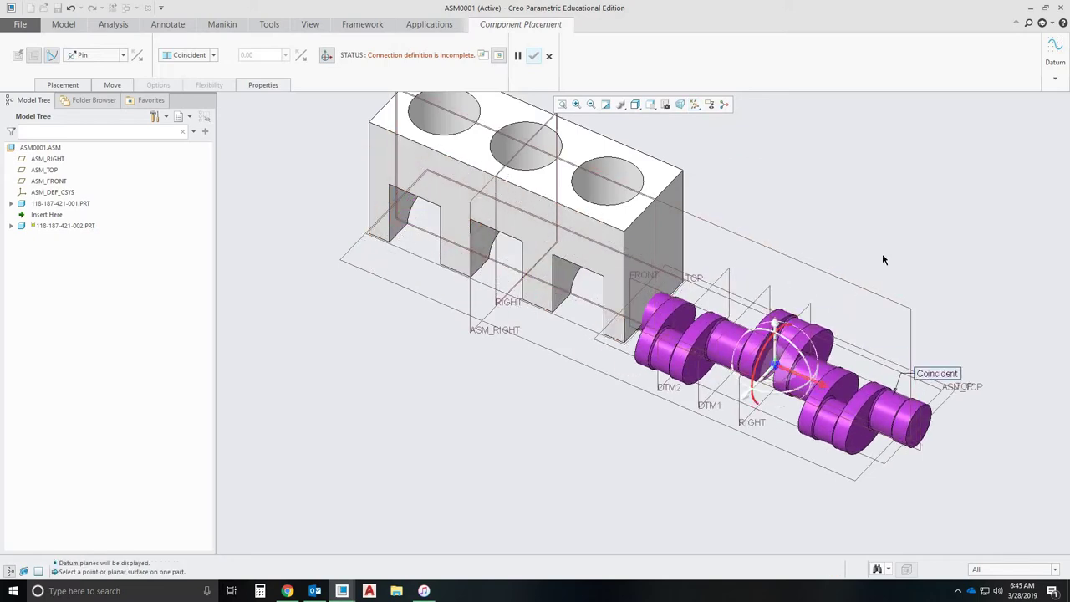
{"action": "middle_click_drag", "start_coordinate": [883, 260], "coordinate": [825, 316]}
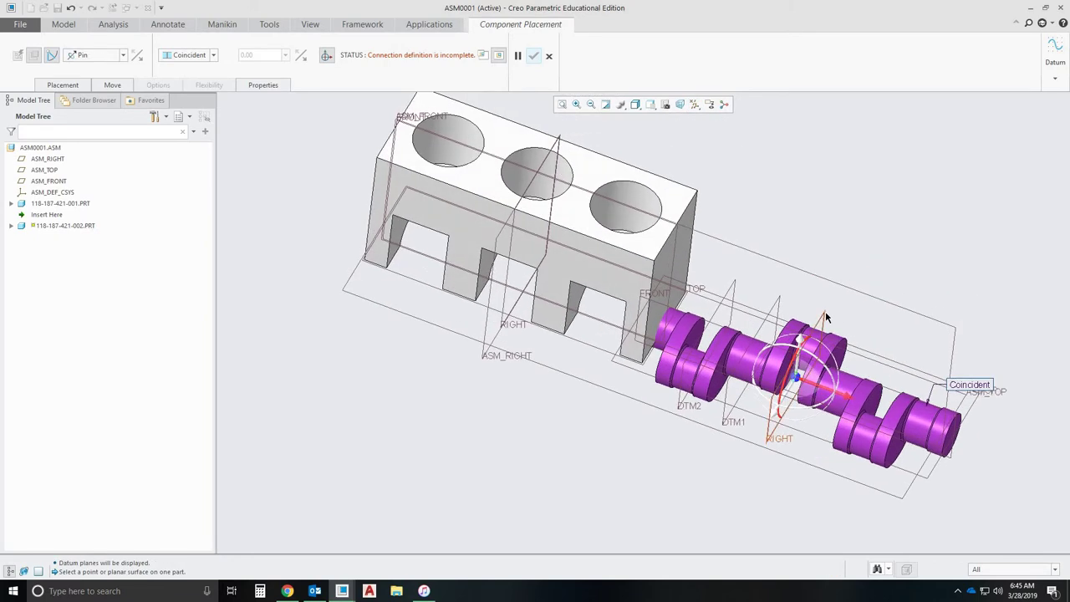
Make the crankshaft's RIGHT plane coincident with ASM_RIGHT and confirm the Pin connection.
{"action": "left_click", "coordinate": [825, 316]}
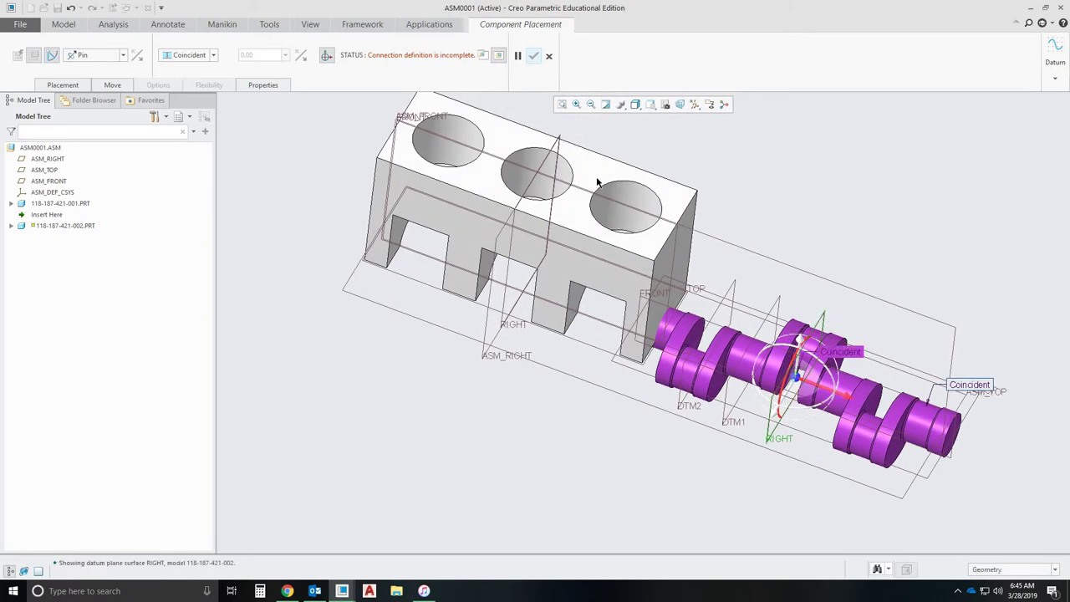
{"action": "left_click", "coordinate": [558, 146]}
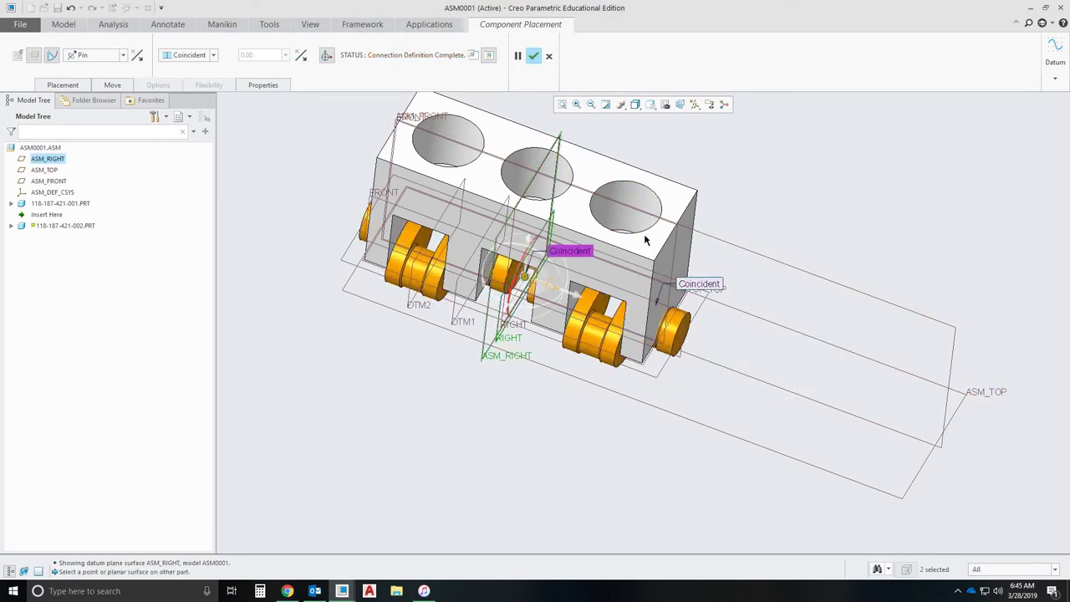
{"action": "left_click", "coordinate": [533, 56]}
{"action": "left_click", "coordinate": [182, 51]}
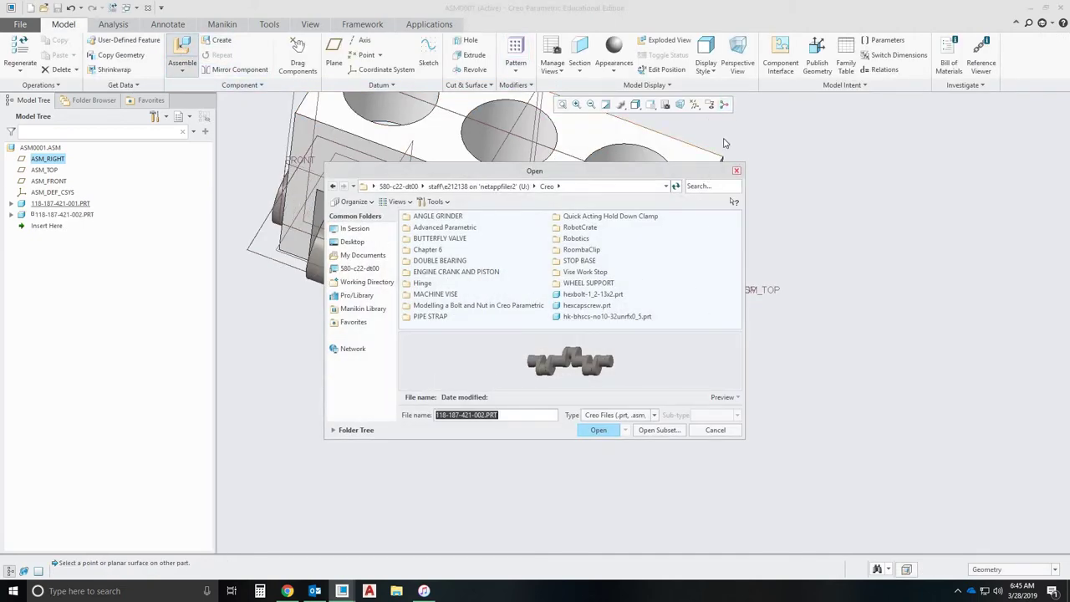
Close the file browser and hide the datum planes.
{"action": "key", "text": "Escape"}
{"action": "left_click", "coordinate": [694, 104]}
{"action": "left_click", "coordinate": [725, 167]}
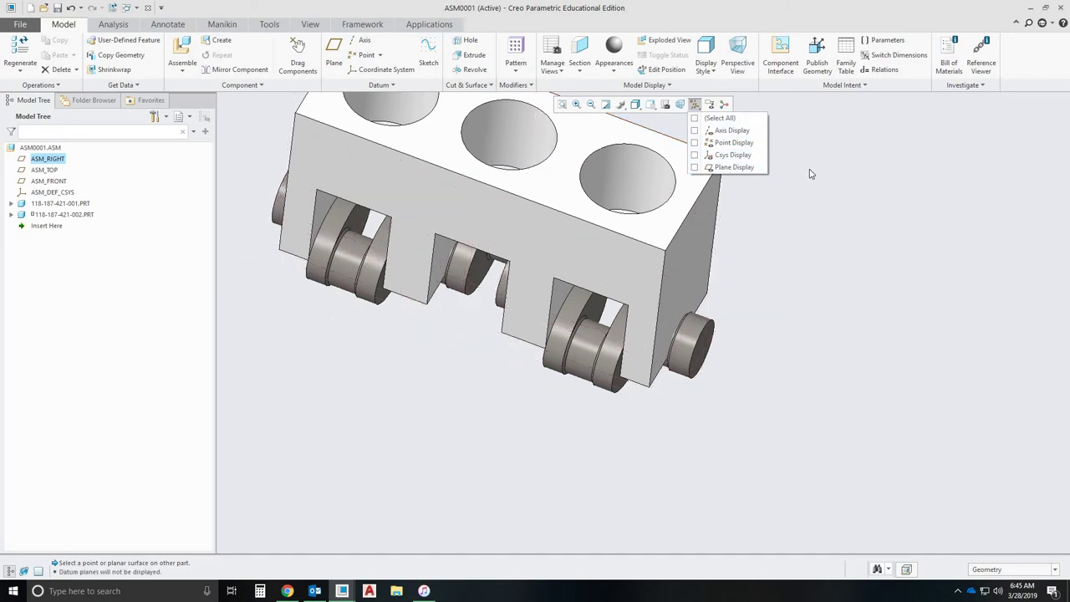
Load connecting rod 118-187-421-004.prt and drop it beside the engine block.
{"action": "left_click", "coordinate": [182, 50]}
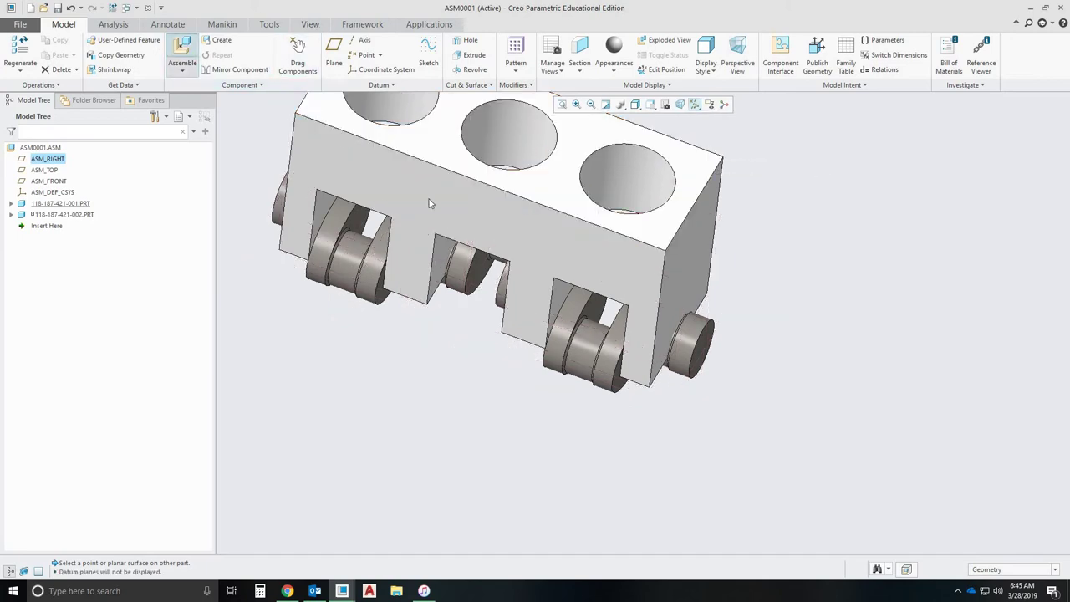
{"action": "double_click", "coordinate": [443, 273]}
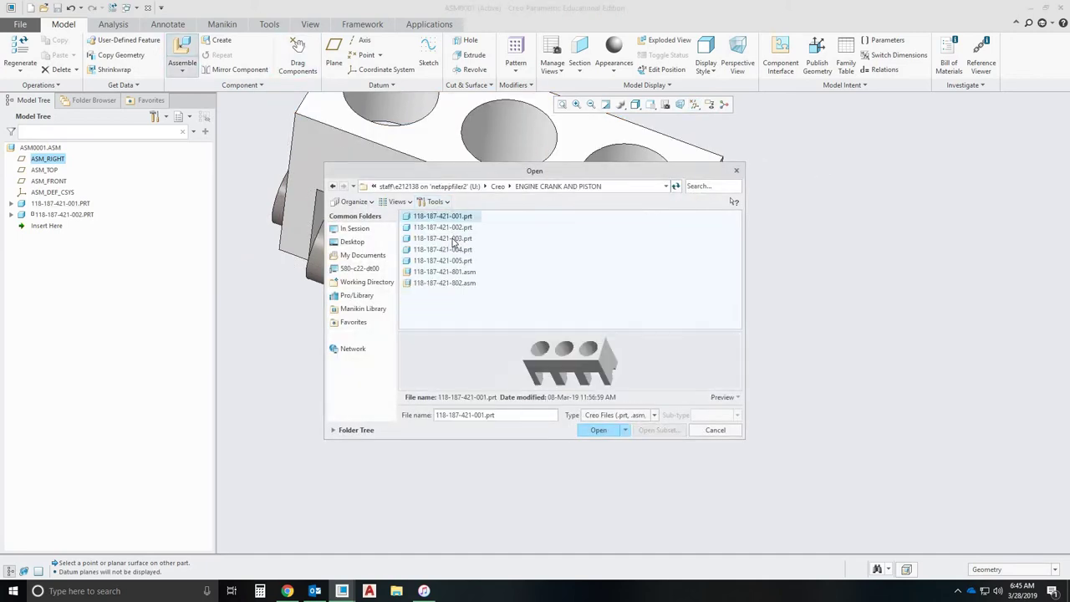
{"action": "left_click", "coordinate": [454, 240]}
{"action": "left_click", "coordinate": [462, 251]}
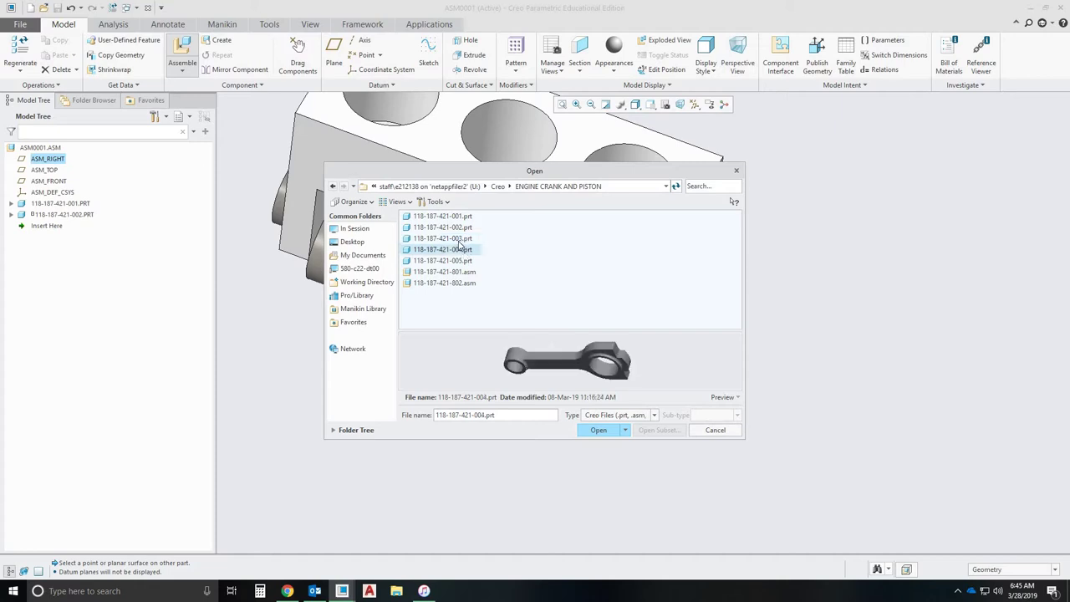
{"action": "left_click", "coordinate": [601, 429]}
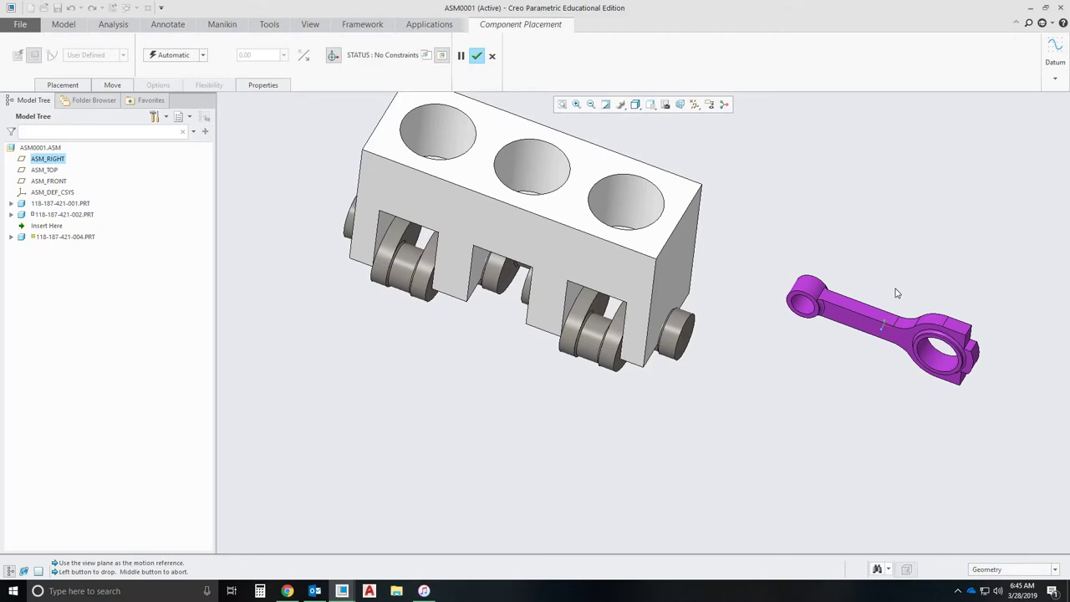
{"action": "left_click", "coordinate": [866, 342]}
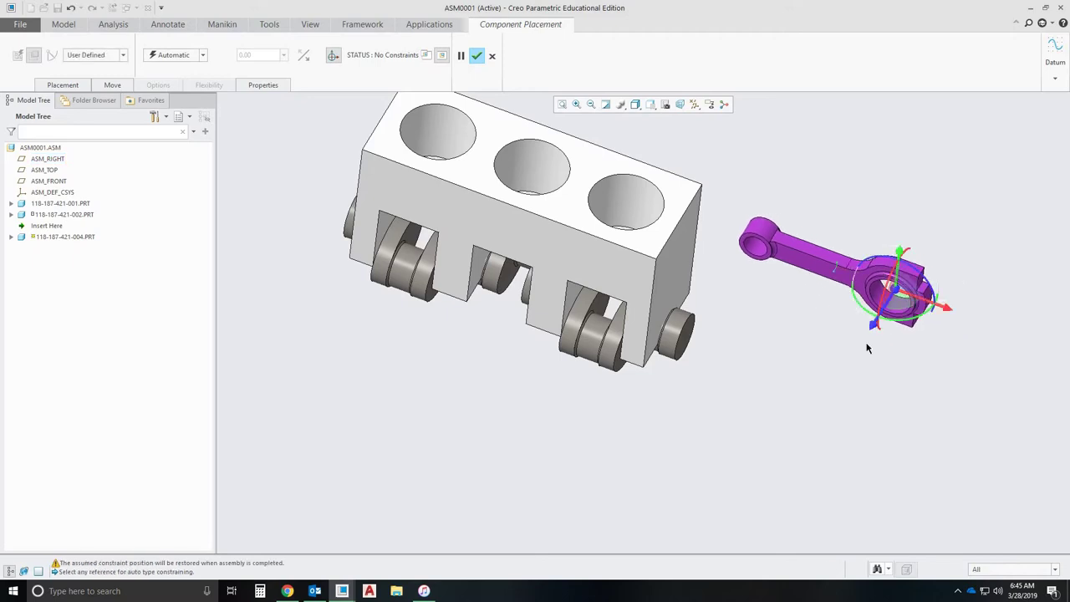
Pin-connect the rod's bore onto the right-hand crank pin.
{"action": "left_click", "coordinate": [92, 55]}
{"action": "left_click", "coordinate": [83, 82]}
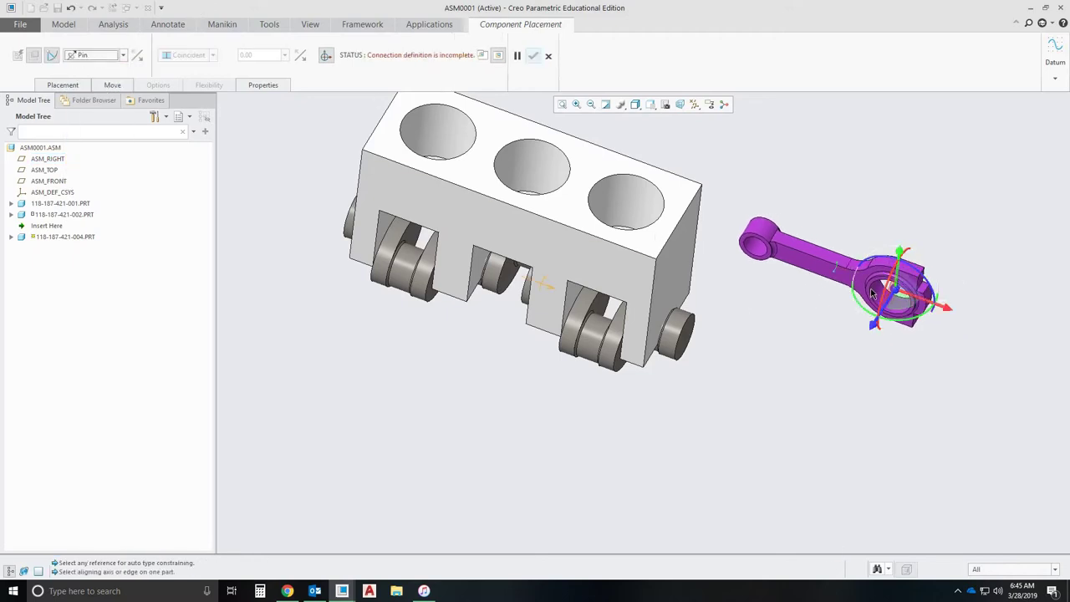
{"action": "left_click", "coordinate": [600, 335]}
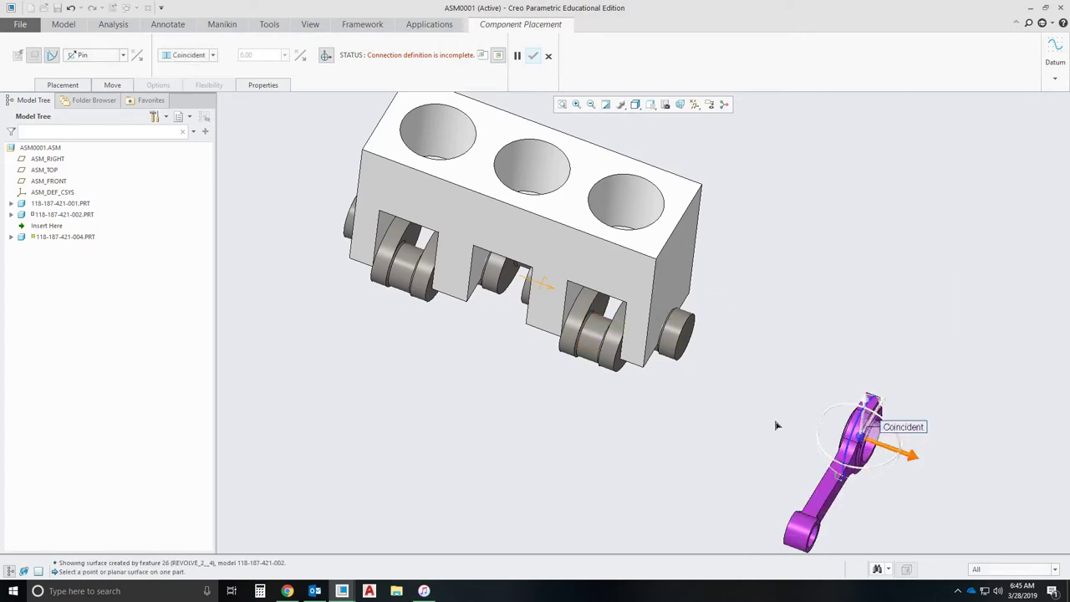
{"action": "left_click", "coordinate": [640, 372]}
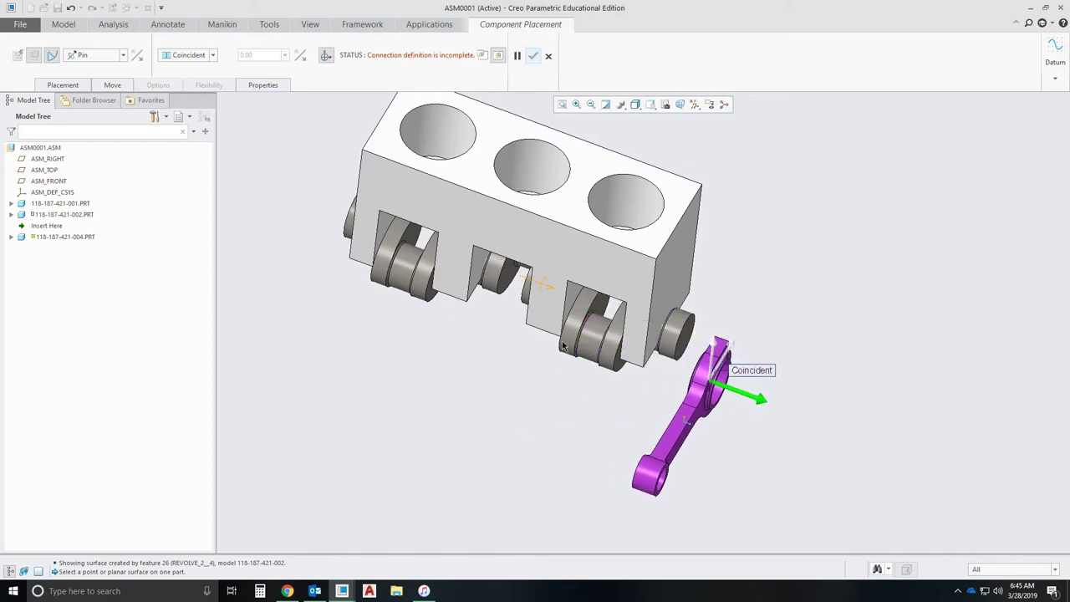
Pick the rod's side face and the matching crank face as translation references.
{"action": "middle_click_drag", "start_coordinate": [642, 395], "coordinate": [610, 401]}
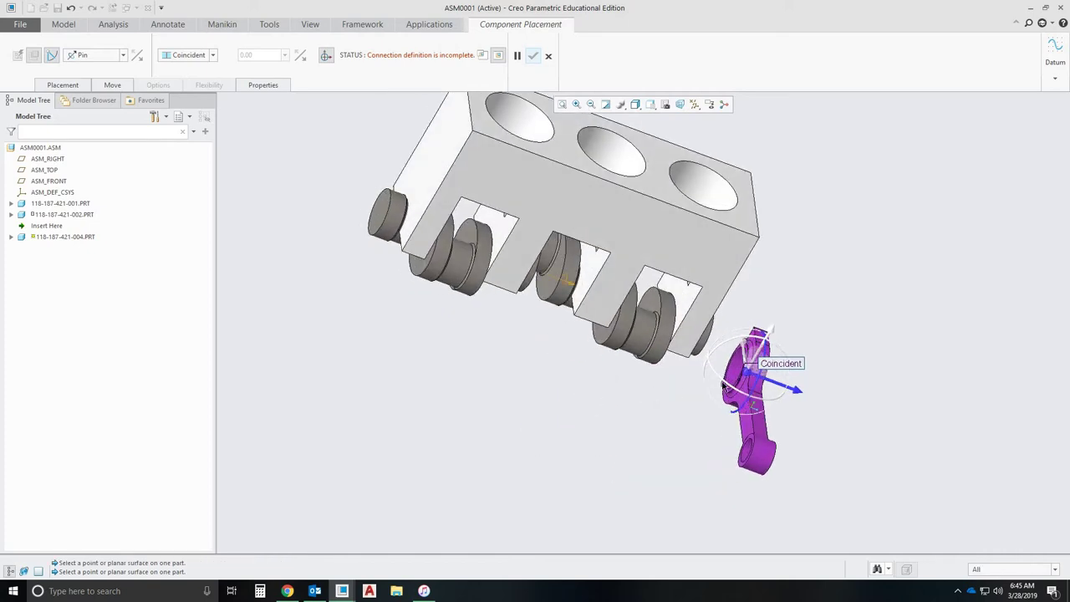
{"action": "scroll", "coordinate": [803, 360], "scroll_direction": "down", "scroll_amount": 5}
{"action": "left_click", "coordinate": [832, 246]}
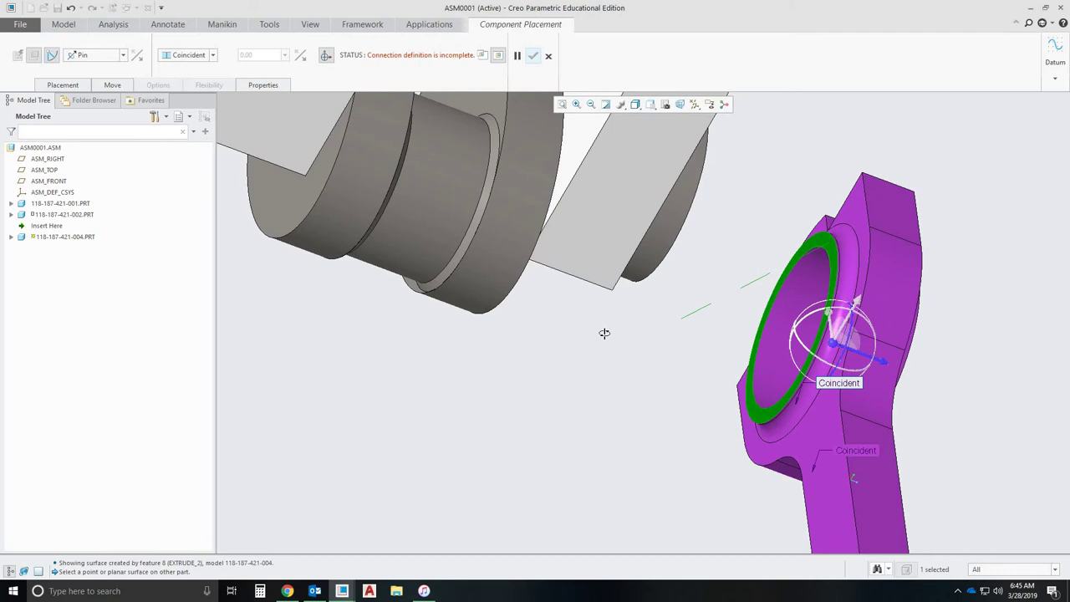
{"action": "middle_click_drag", "start_coordinate": [604, 332], "coordinate": [299, 137]}
{"action": "scroll", "coordinate": [276, 114], "scroll_direction": "down", "scroll_amount": 2}
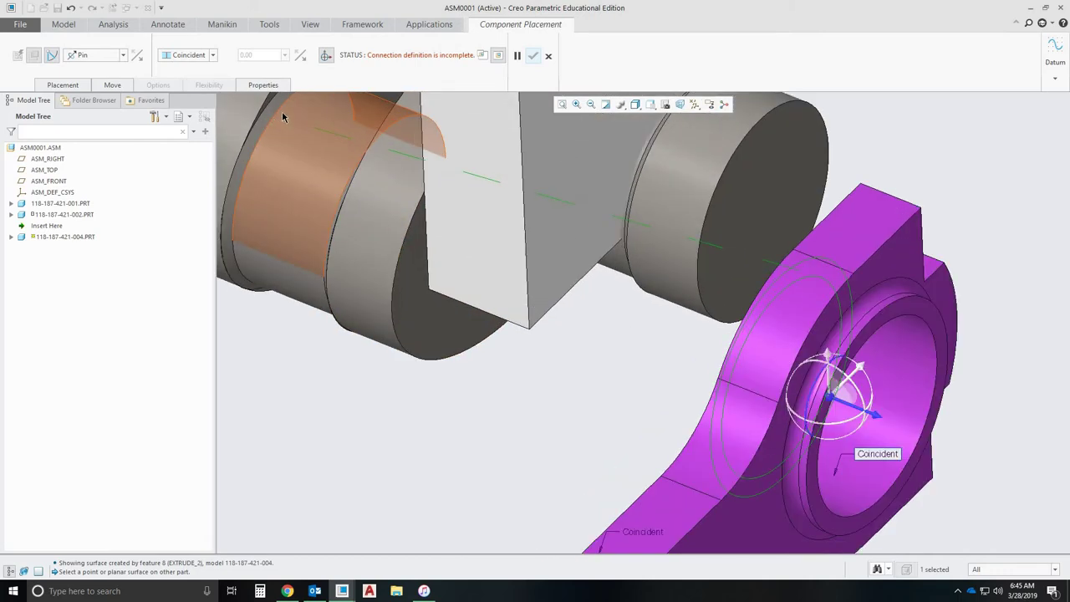
{"action": "scroll", "coordinate": [282, 110], "scroll_direction": "up", "scroll_amount": 4}
{"action": "left_click", "coordinate": [325, 99]}
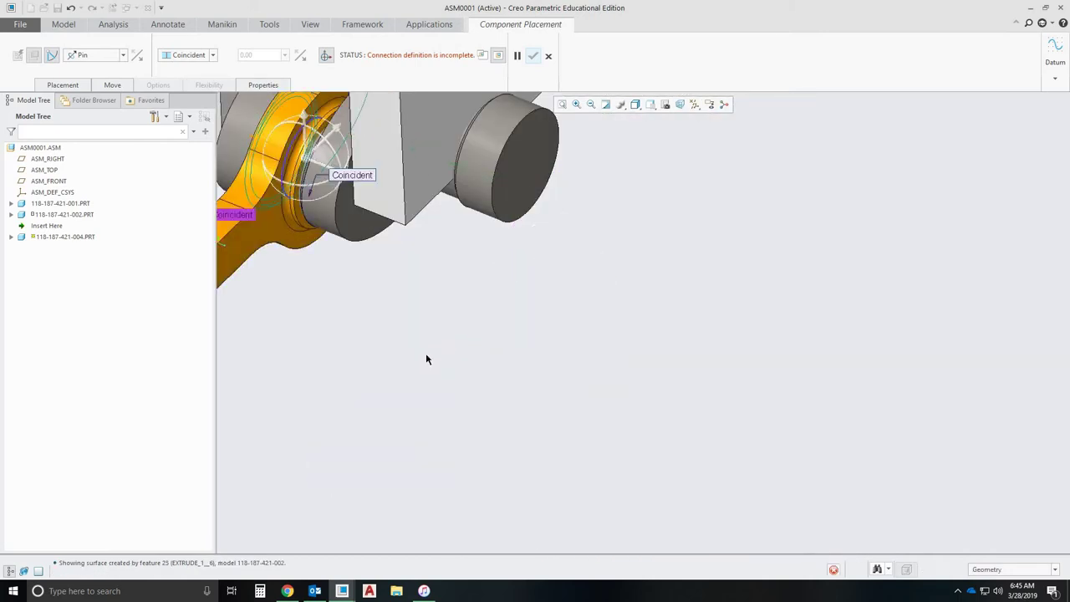
{"action": "middle_click_drag", "start_coordinate": [457, 360], "coordinate": [444, 309]}
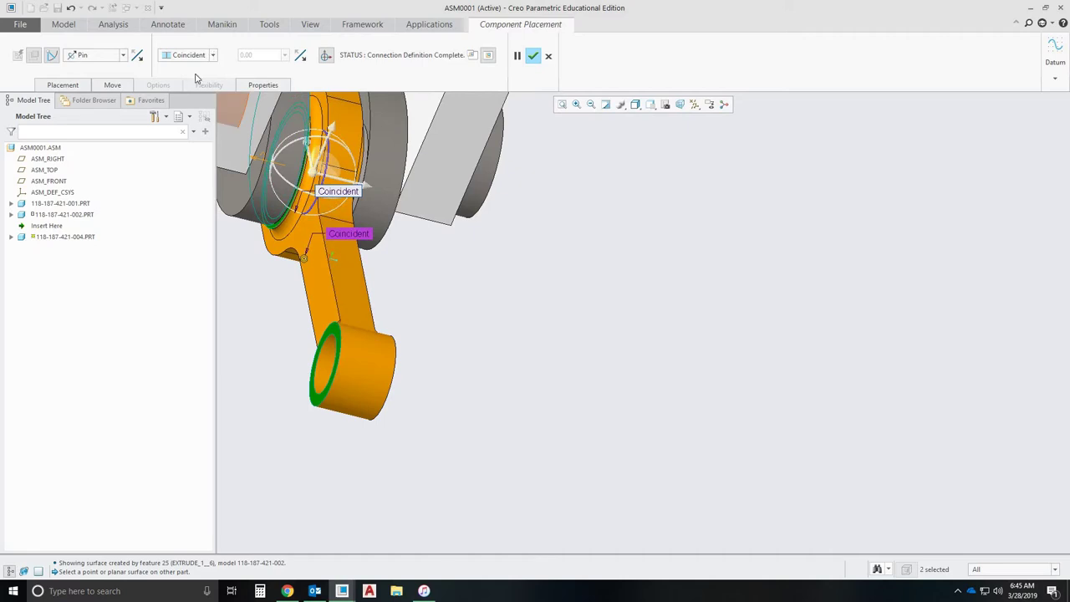
Set the translation constraint to Distance 1.00 and confirm the rod's placement.
{"action": "left_click", "coordinate": [189, 54]}
{"action": "left_click", "coordinate": [204, 70]}
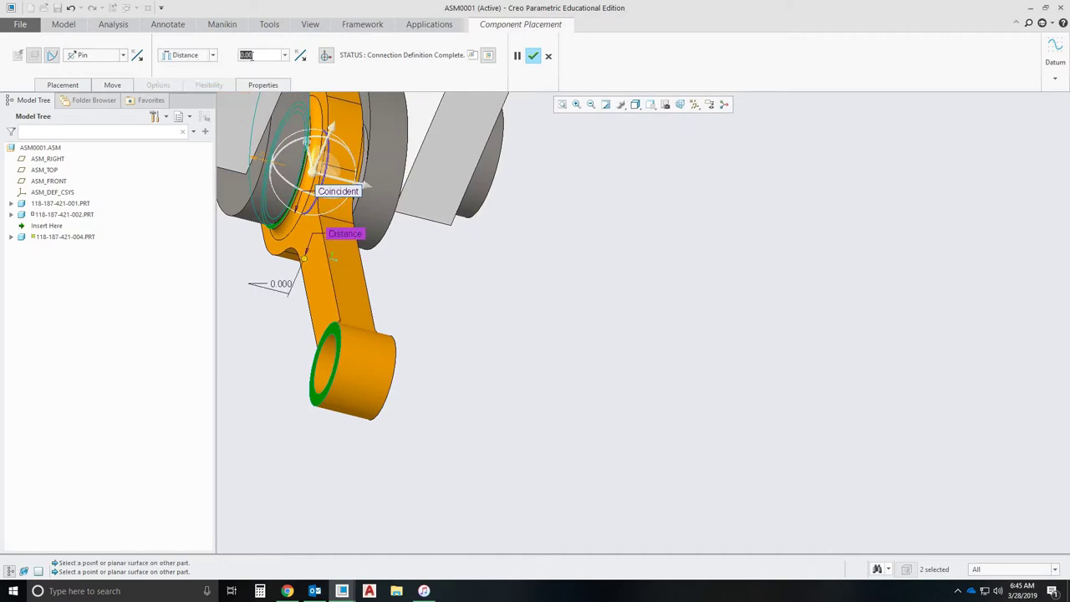
{"action": "type", "text": "1"}
{"action": "key", "text": "Return"}
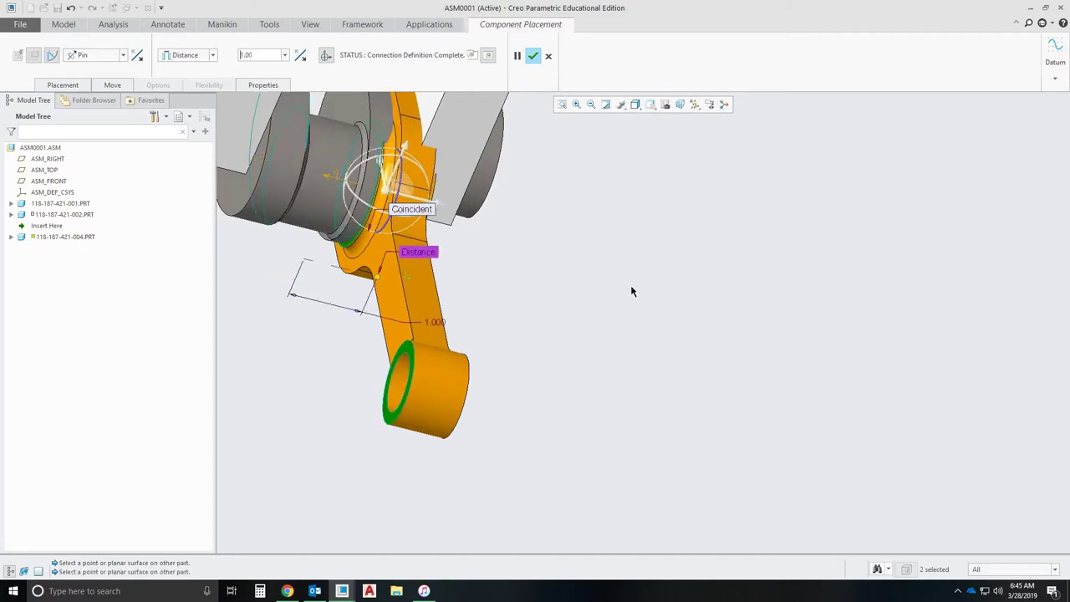
{"action": "mouse_move", "coordinate": [687, 301]}
{"action": "middle_mouse_down"}
{"action": "mouse_move", "coordinate": [691, 280]}
{"action": "mouse_move", "coordinate": [710, 289]}
{"action": "mouse_move", "coordinate": [700, 301]}
{"action": "mouse_move", "coordinate": [709, 310]}
{"action": "mouse_move", "coordinate": [699, 308]}
{"action": "middle_mouse_up"}
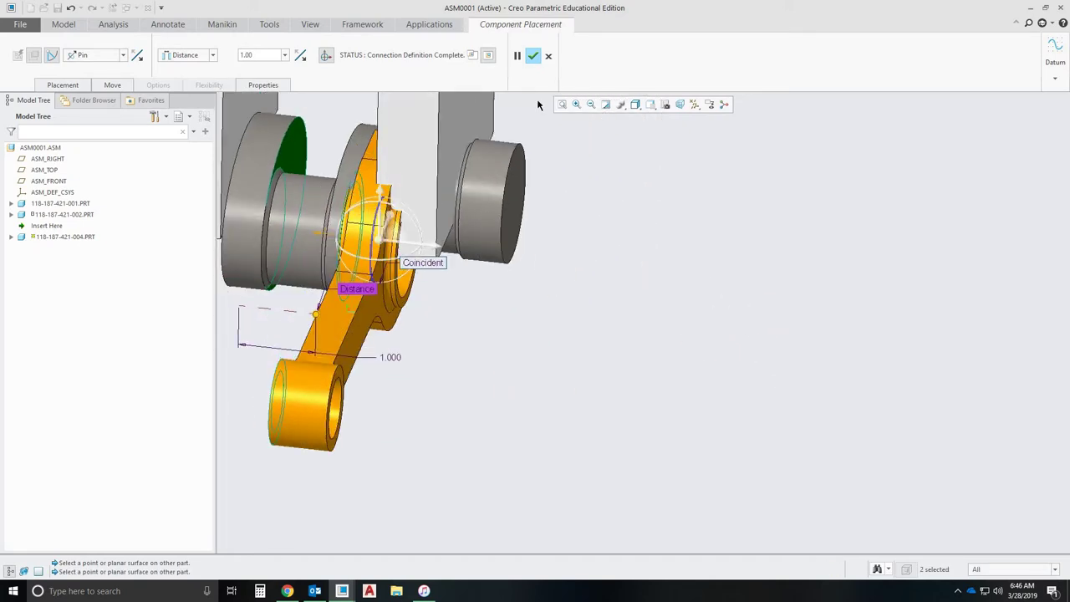
{"action": "left_click", "coordinate": [533, 56]}
In Model Properties, set units to millimeter Kilogram Sec (mmKs), interpreting existing dimensions.
{"action": "left_click", "coordinate": [20, 24]}
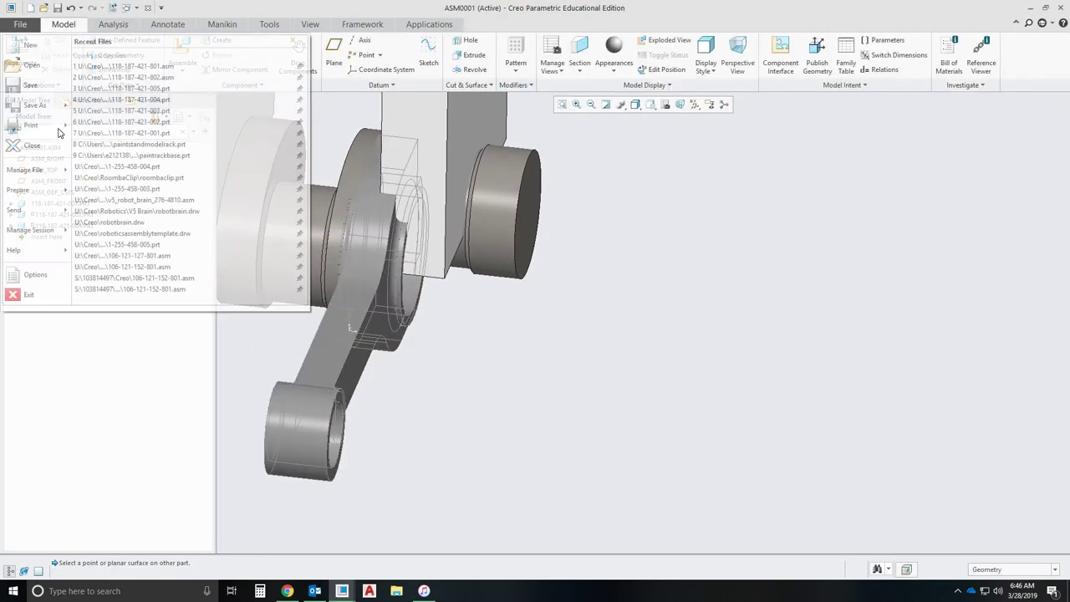
{"action": "mouse_move", "coordinate": [34, 190]}
{"action": "left_click", "coordinate": [122, 61]}
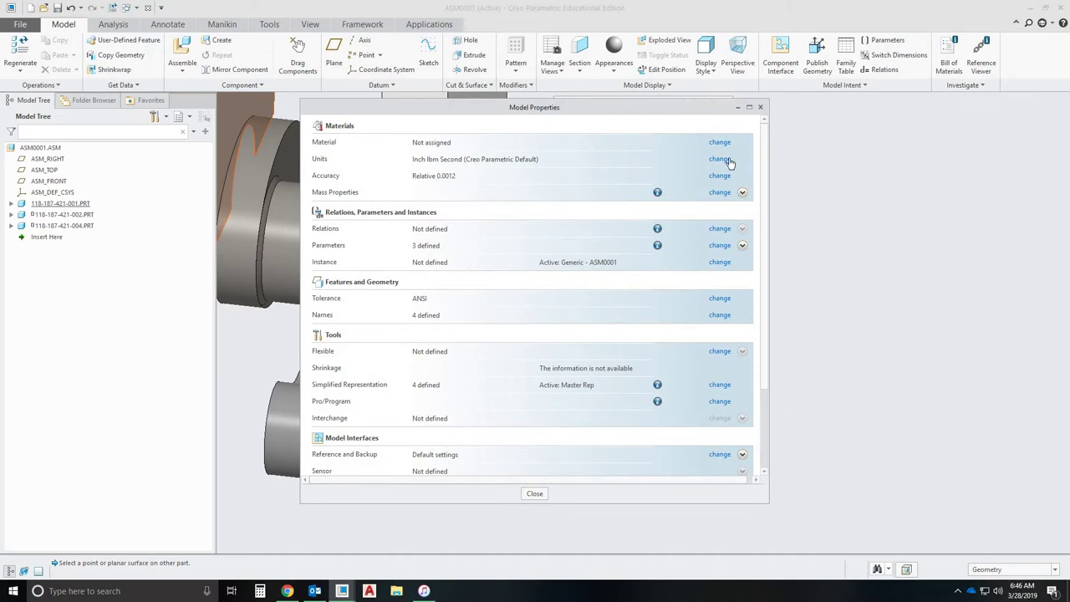
{"action": "left_click", "coordinate": [729, 161]}
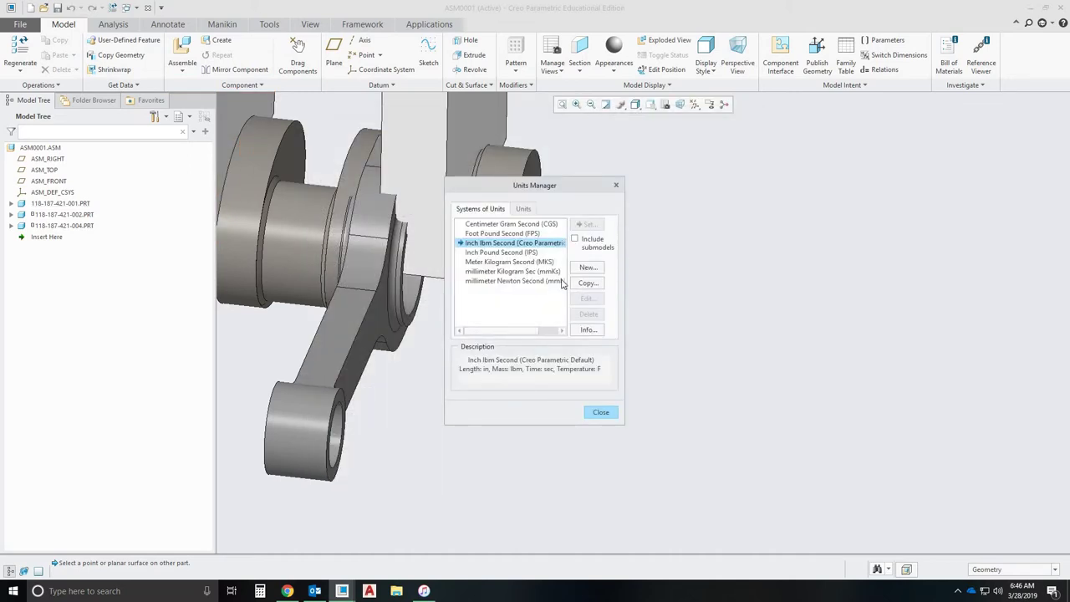
{"action": "left_click", "coordinate": [558, 272]}
{"action": "left_click", "coordinate": [590, 225]}
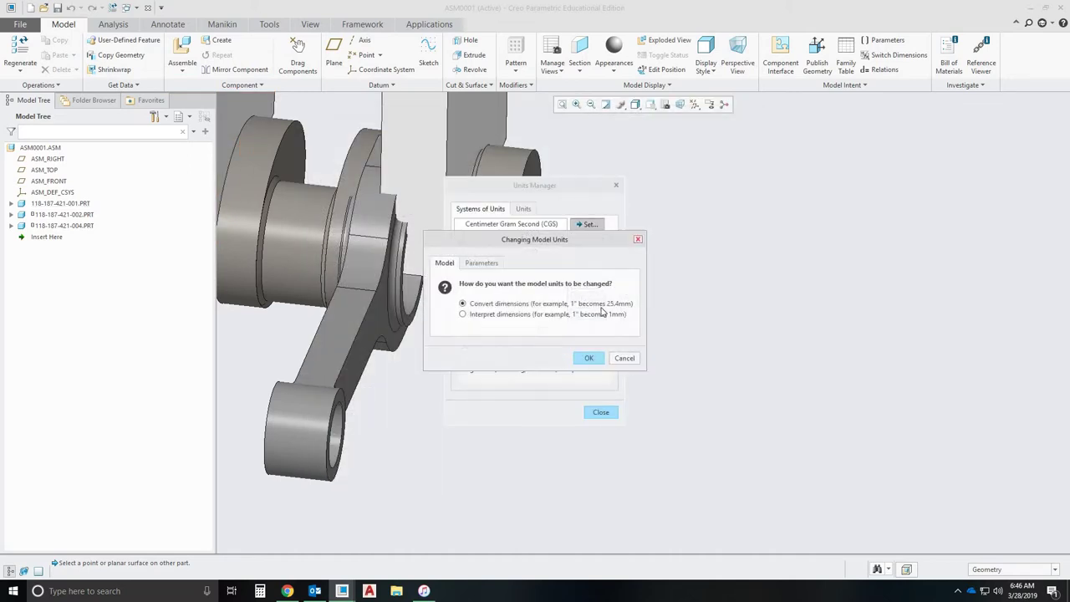
{"action": "left_click", "coordinate": [589, 358]}
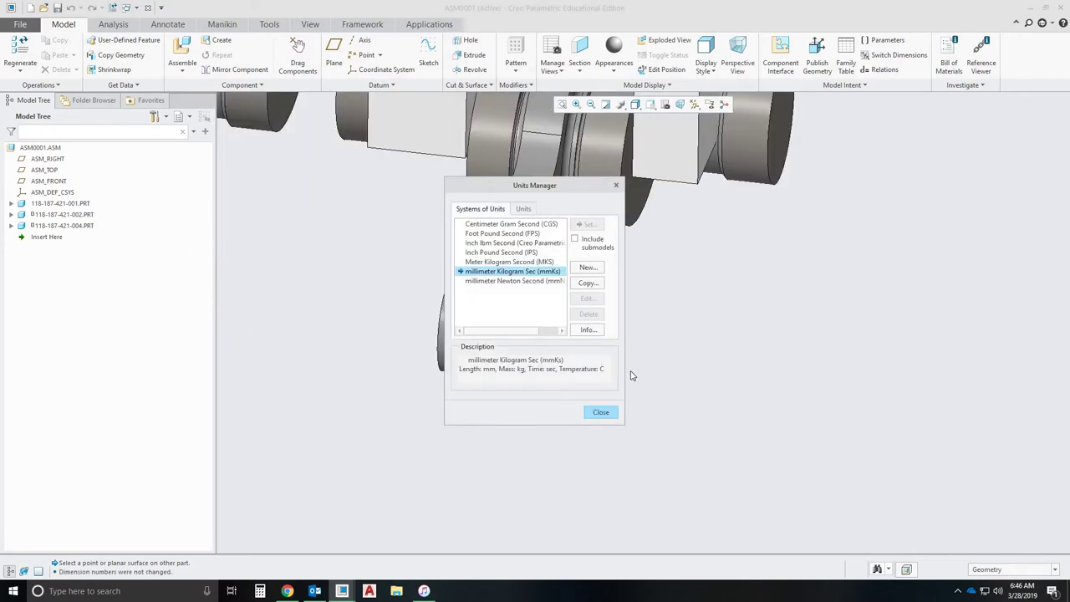
{"action": "left_click", "coordinate": [601, 413]}
Close Model Properties and orbit the assembly to a front view.
{"action": "left_click", "coordinate": [532, 488]}
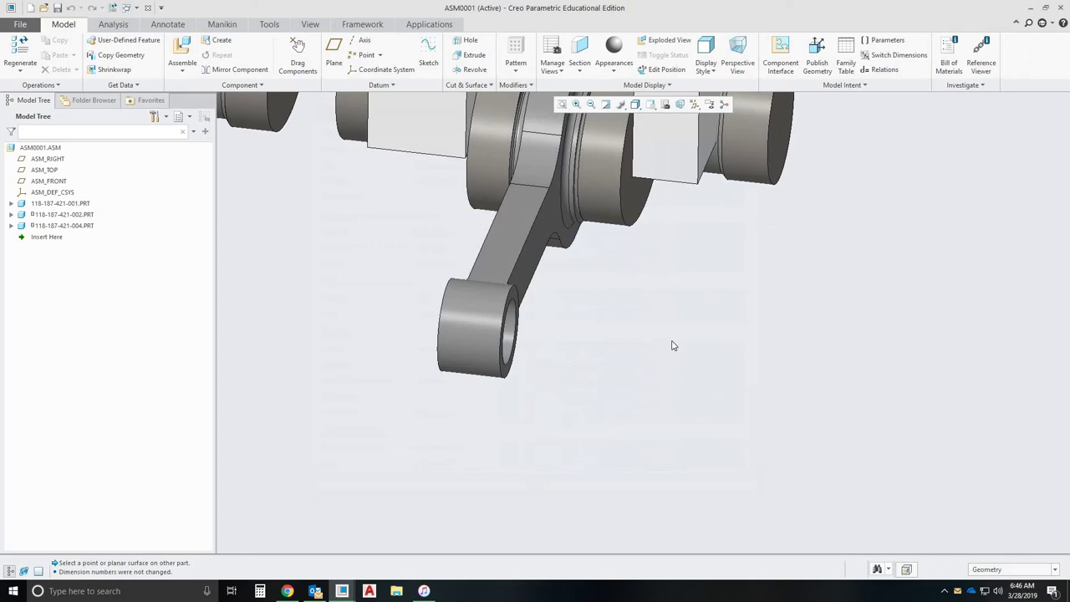
{"action": "scroll", "coordinate": [686, 318], "scroll_direction": "up", "scroll_amount": 3}
{"action": "scroll", "coordinate": [707, 304], "scroll_direction": "down", "scroll_amount": 3}
{"action": "scroll", "coordinate": [710, 402], "scroll_direction": "down", "scroll_amount": 4}
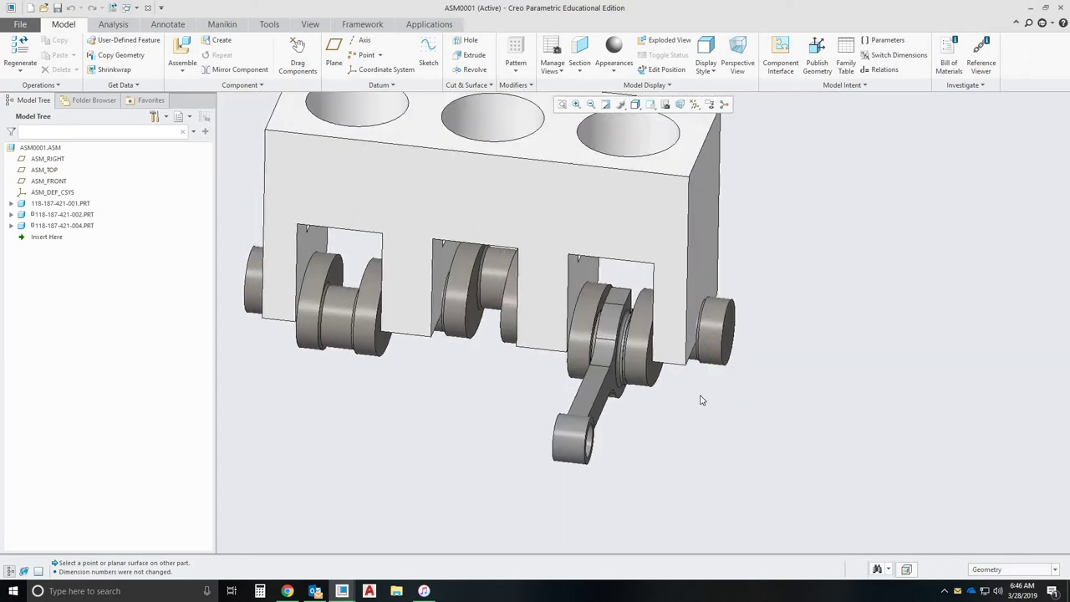
{"action": "middle_click_drag", "start_coordinate": [677, 378], "coordinate": [585, 439]}
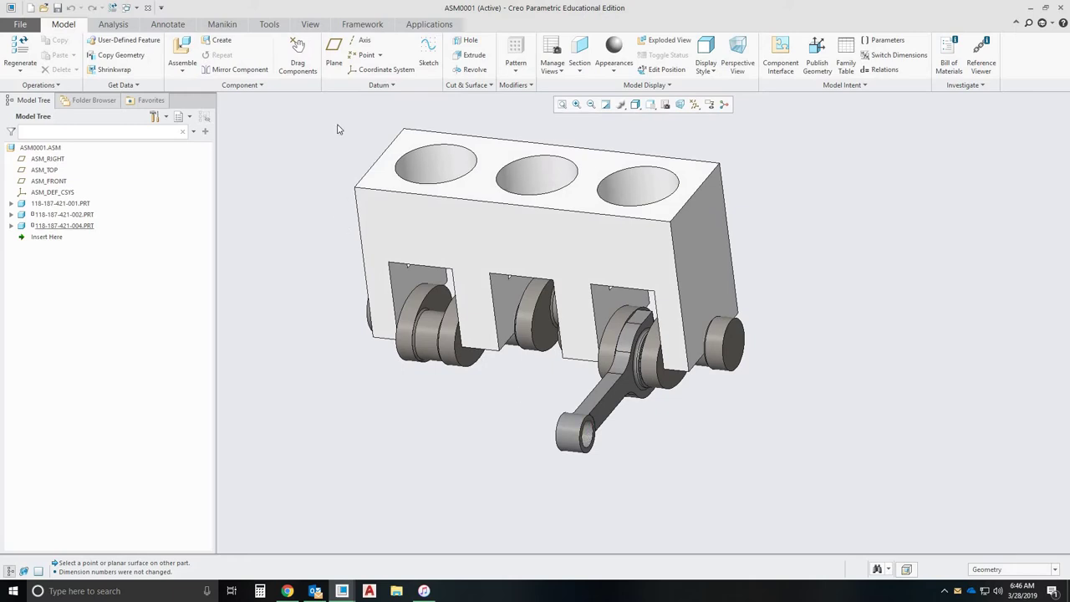
Drag the connecting rod's small end up into the right-hand cylinder bore.
{"action": "left_click", "coordinate": [298, 58]}
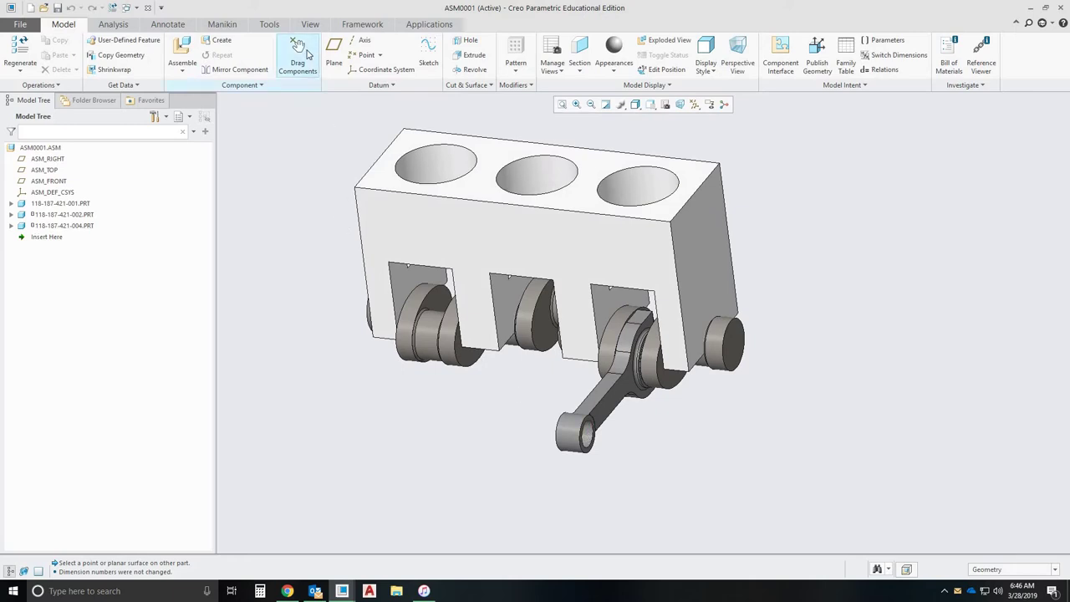
{"action": "left_click", "coordinate": [582, 354]}
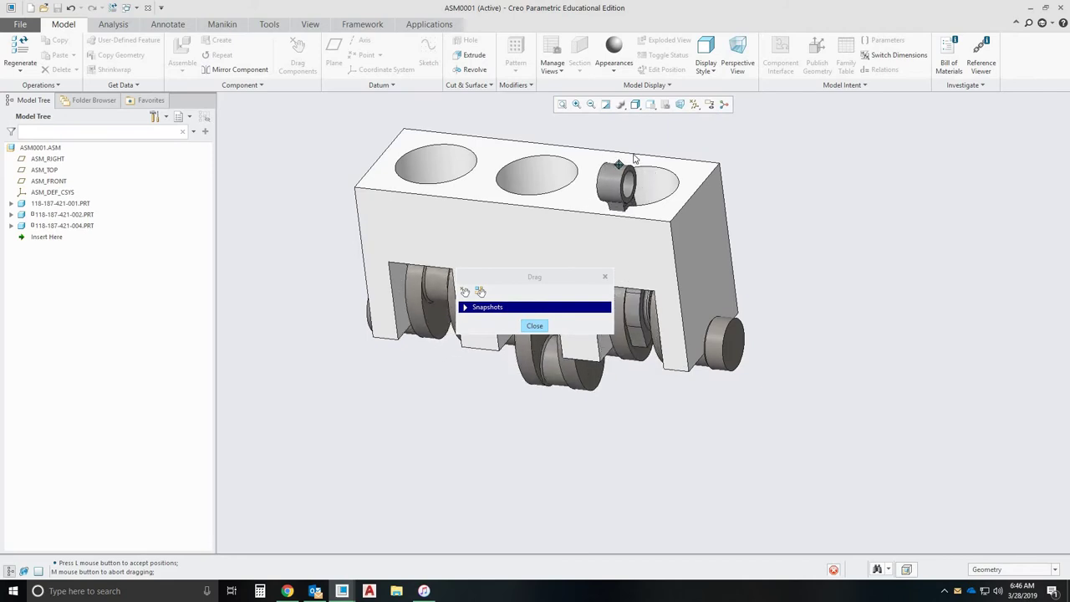
{"action": "left_click", "coordinate": [572, 299]}
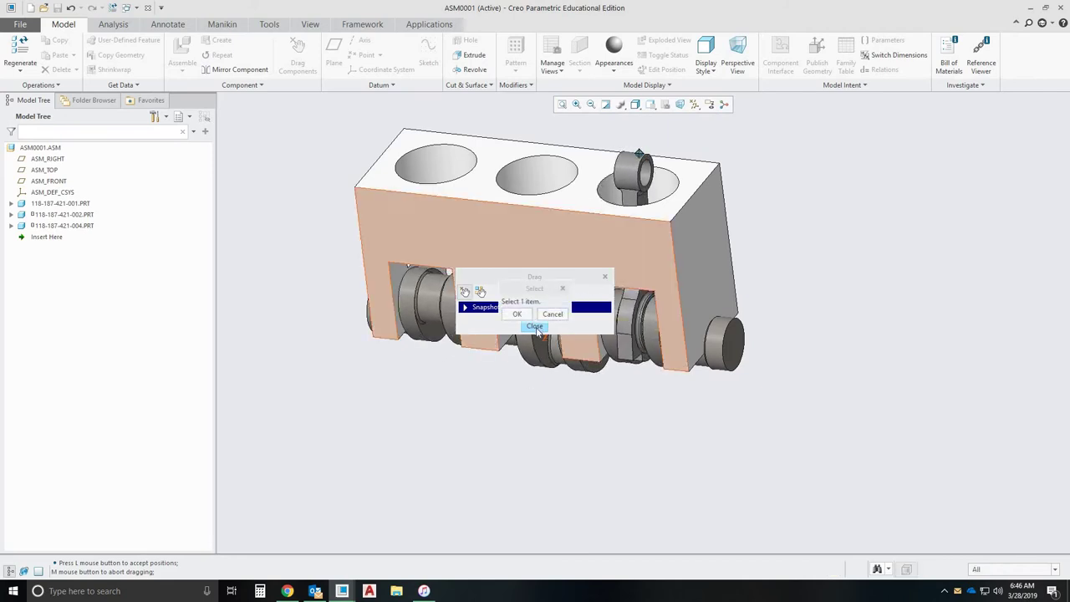
{"action": "left_click", "coordinate": [534, 326]}
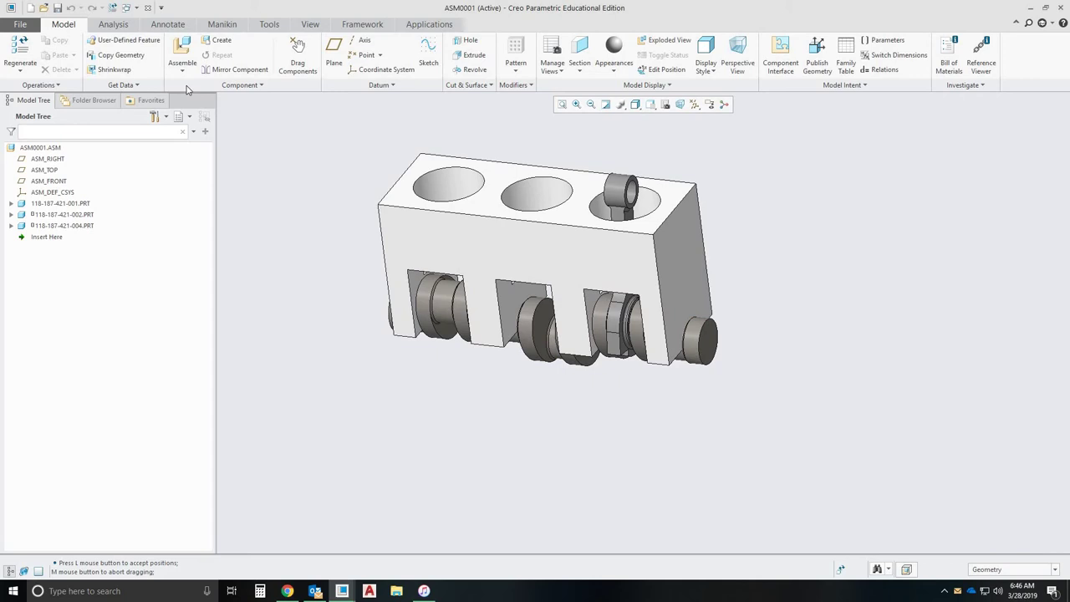
{"action": "left_click", "coordinate": [183, 55]}
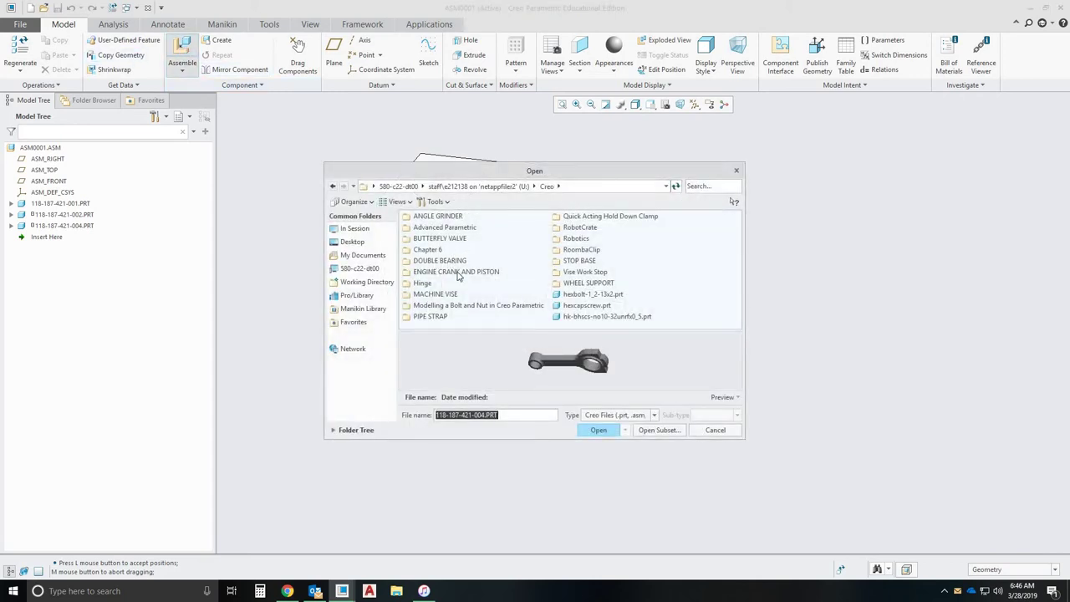
Load the pin part 118-187-421-005.prt for placement.
{"action": "double_click", "coordinate": [457, 275]}
{"action": "left_click", "coordinate": [464, 249]}
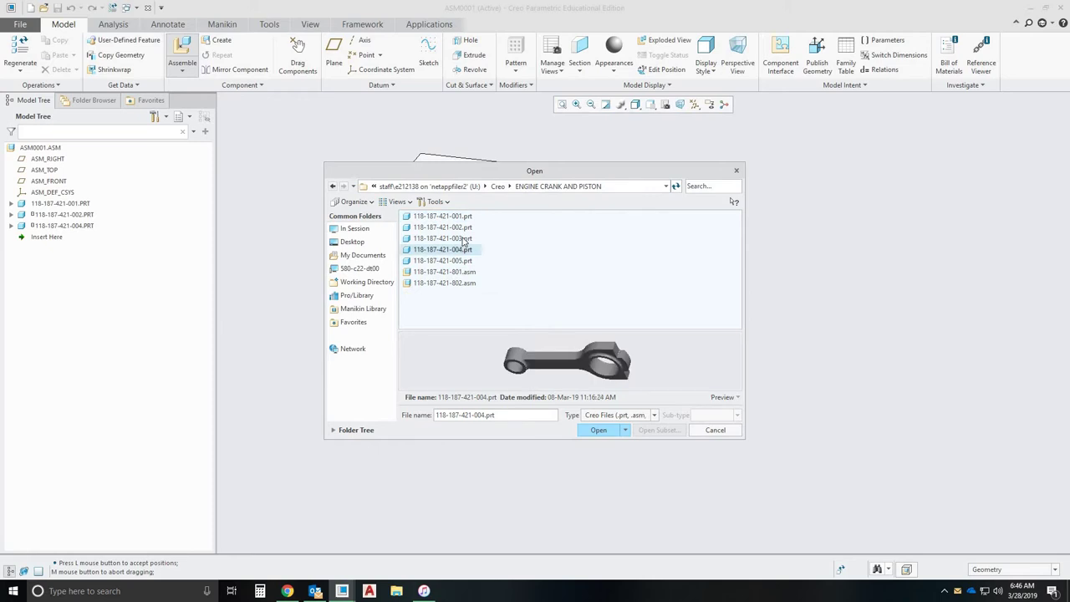
{"action": "key", "text": "Up"}
{"action": "left_click", "coordinate": [458, 261]}
{"action": "left_click", "coordinate": [610, 431]}
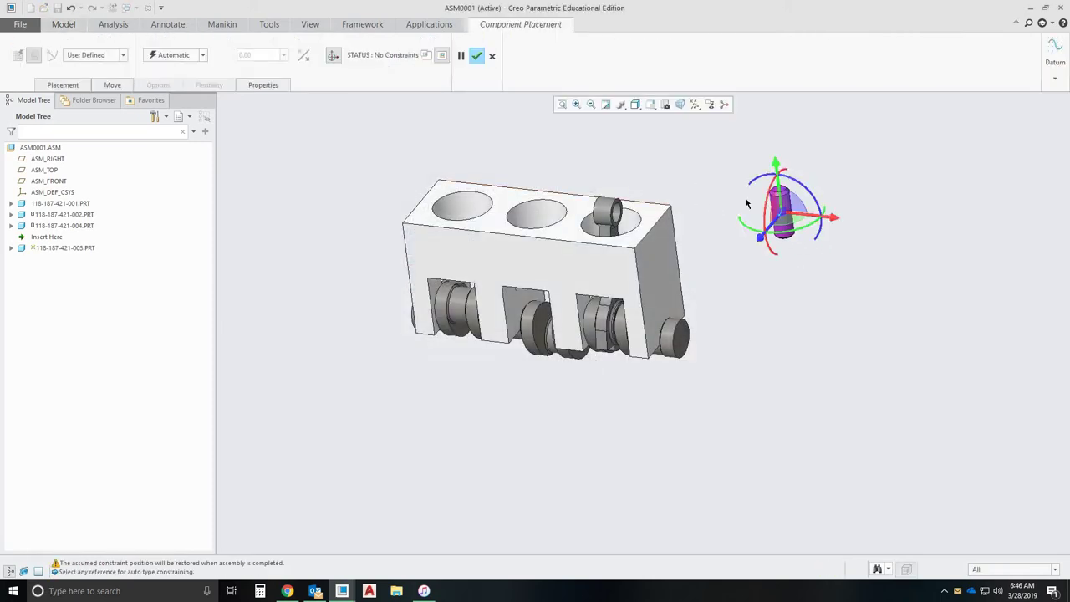
Make it a Pin connection, aligning the pin coaxially with the rod eye's bore.
{"action": "left_click", "coordinate": [122, 55]}
{"action": "left_click", "coordinate": [84, 88]}
{"action": "scroll", "coordinate": [506, 236], "scroll_direction": "down", "scroll_amount": 3}
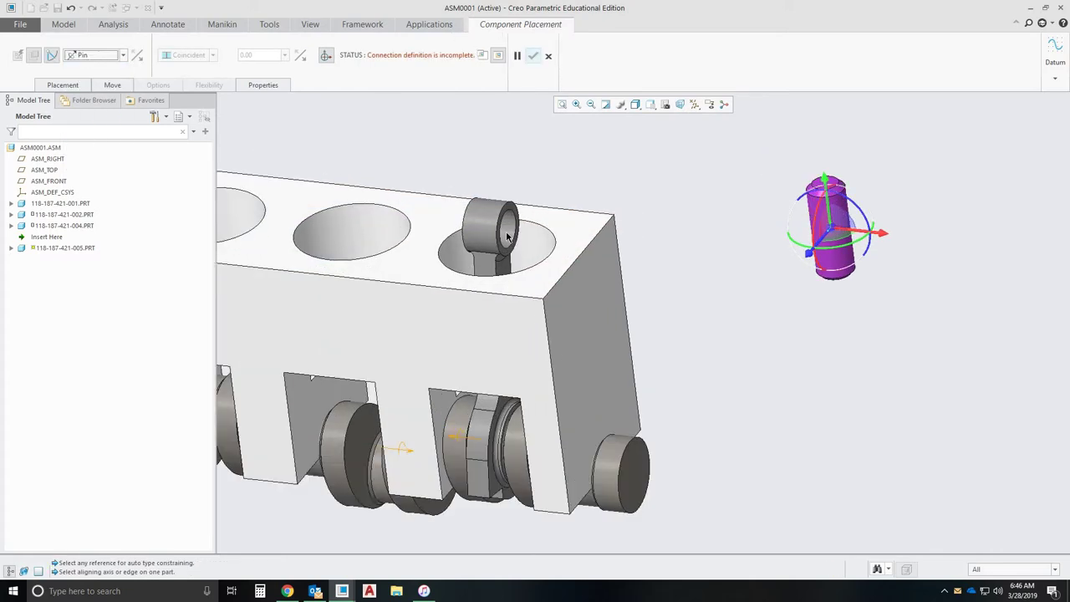
{"action": "left_click", "coordinate": [507, 237]}
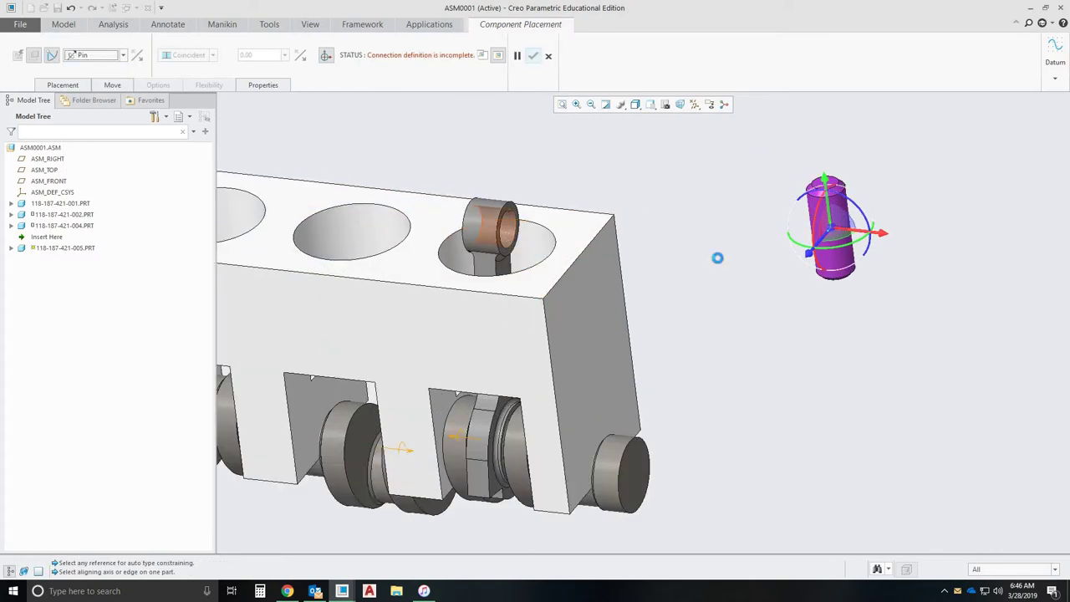
{"action": "left_click", "coordinate": [840, 262]}
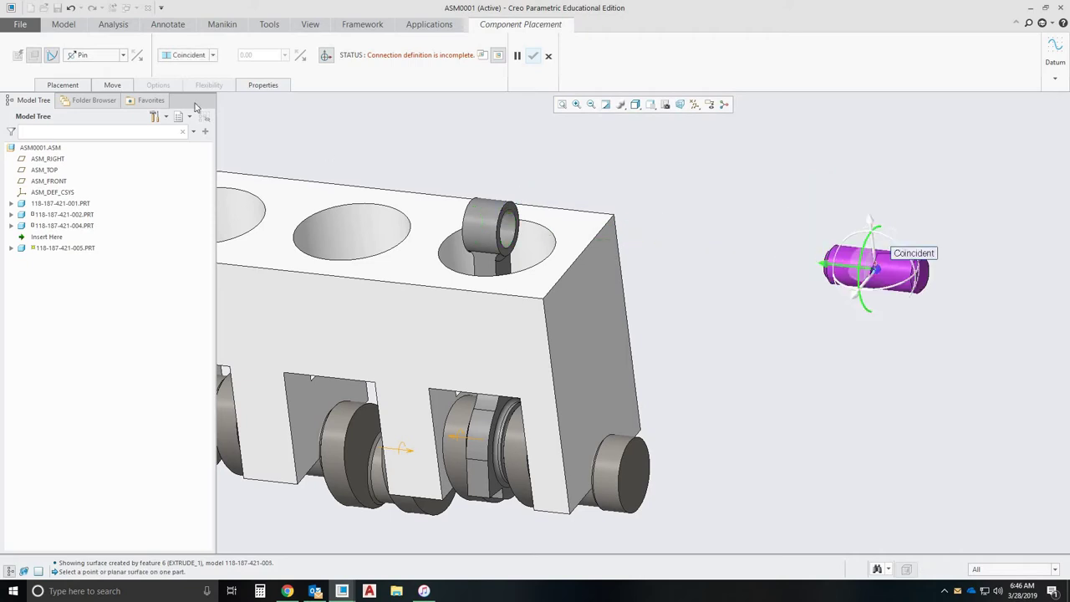
Show datum planes, pair the pin's TOP plane with the rod's FRONT plane, and confirm.
{"action": "left_click", "coordinate": [693, 106]}
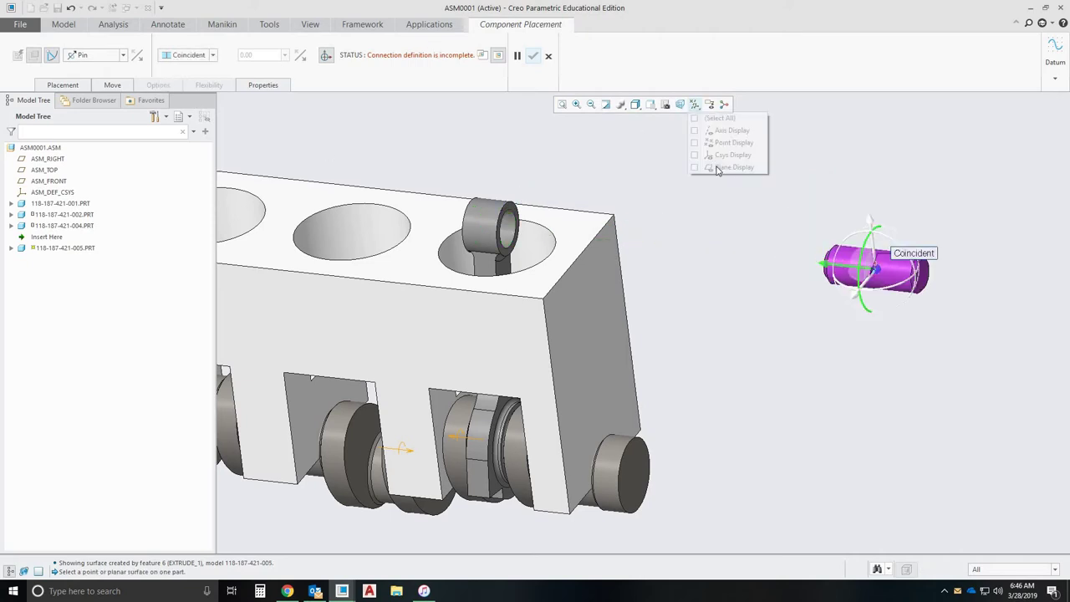
{"action": "left_click", "coordinate": [695, 167]}
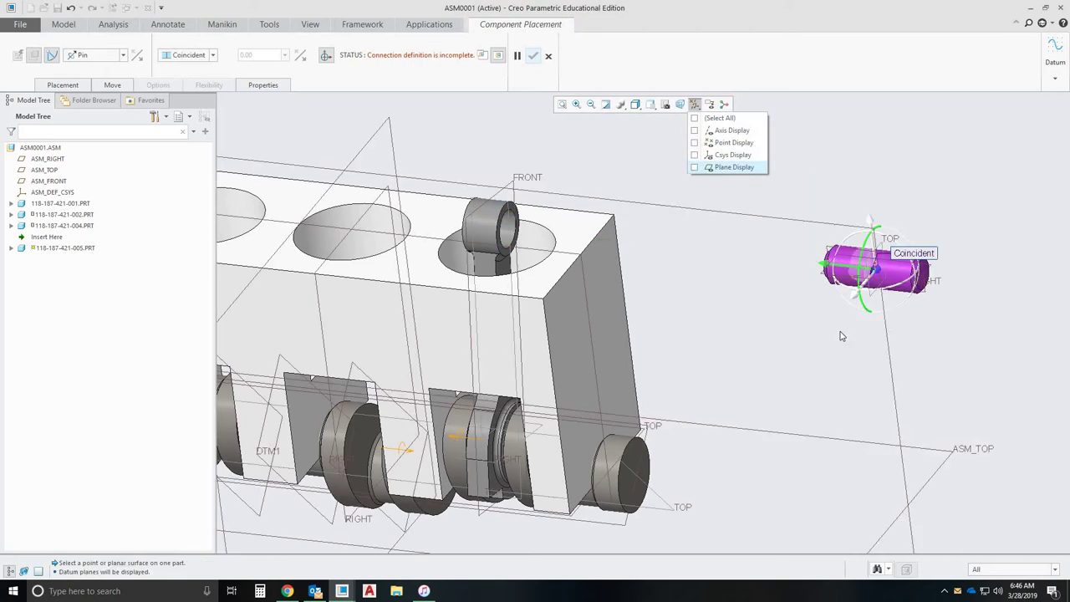
{"action": "left_click", "coordinate": [882, 247]}
{"action": "left_click", "coordinate": [872, 244]}
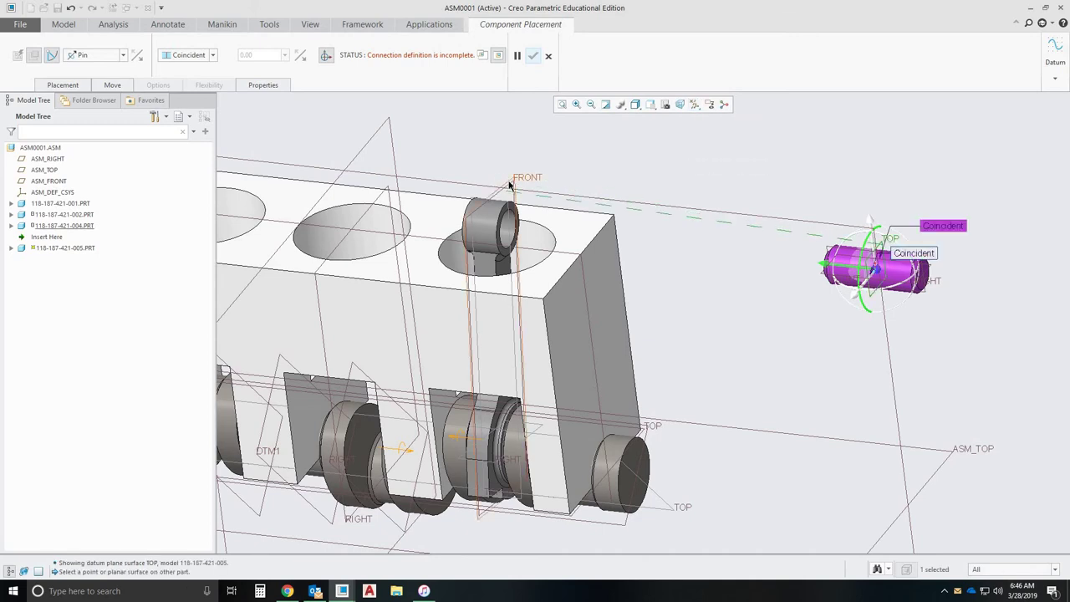
{"action": "left_click", "coordinate": [510, 183]}
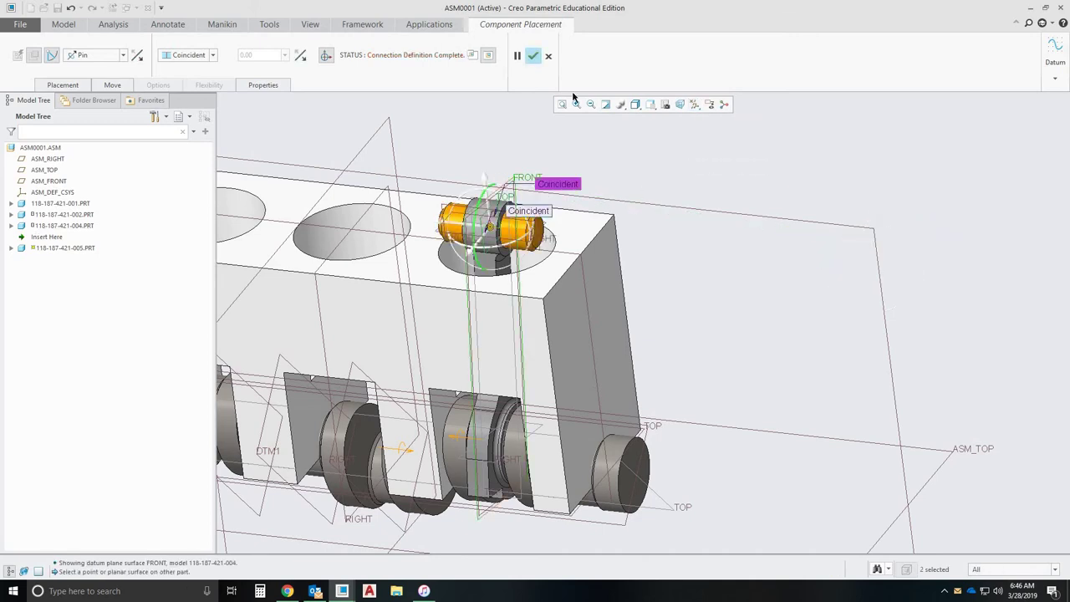
{"action": "left_click", "coordinate": [533, 55]}
{"action": "left_click", "coordinate": [562, 104]}
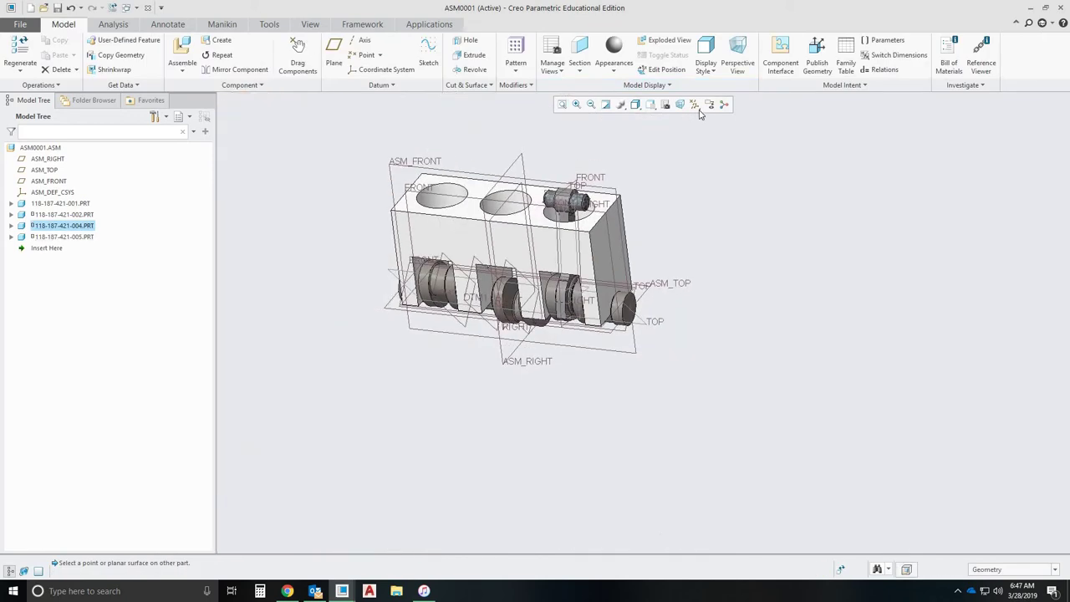
Hide datum planes and load piston part 118-187-421-003.prt into the assembly.
{"action": "left_click", "coordinate": [695, 103]}
{"action": "left_click", "coordinate": [696, 168]}
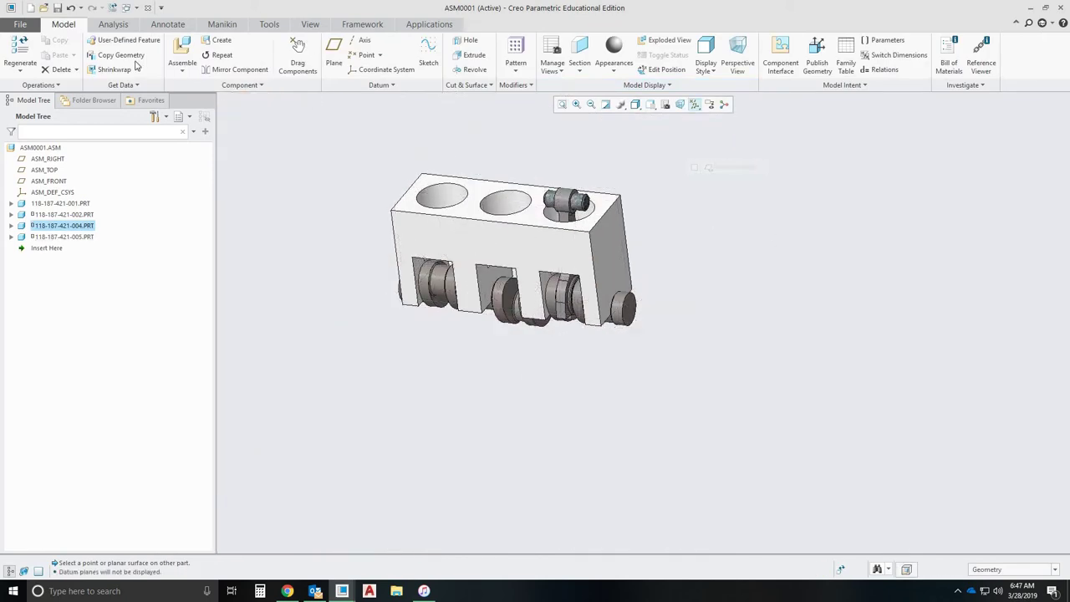
{"action": "left_click", "coordinate": [182, 52]}
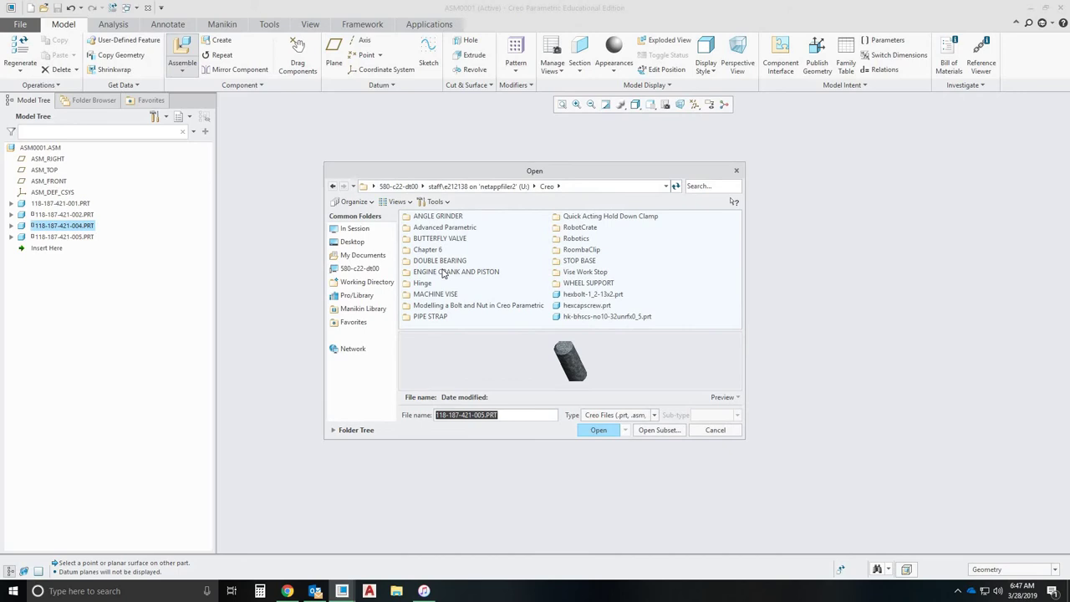
{"action": "double_click", "coordinate": [444, 274]}
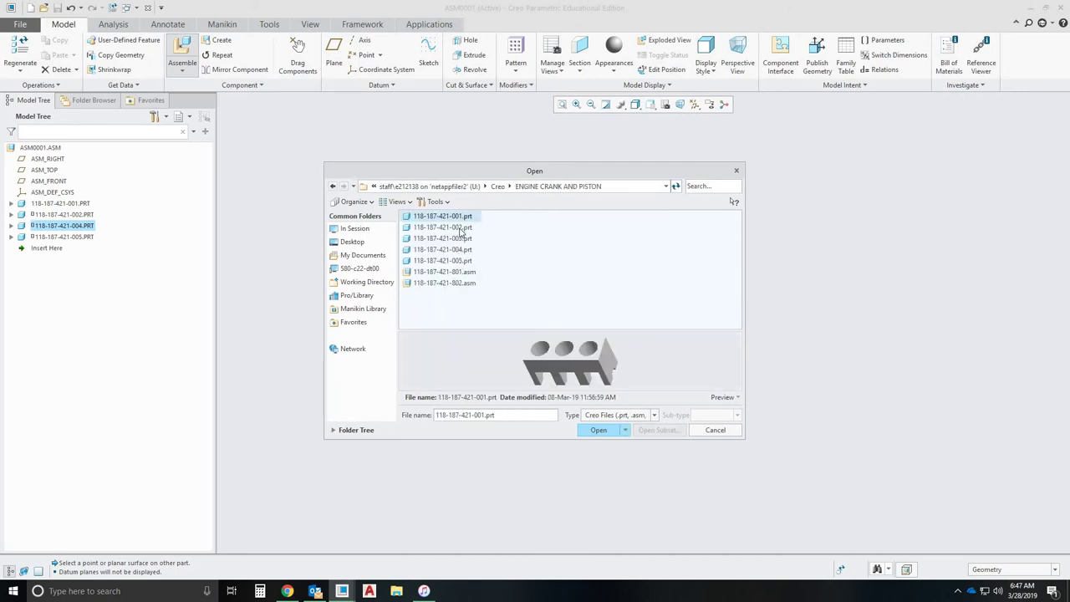
{"action": "left_click", "coordinate": [461, 237]}
{"action": "left_click", "coordinate": [597, 429]}
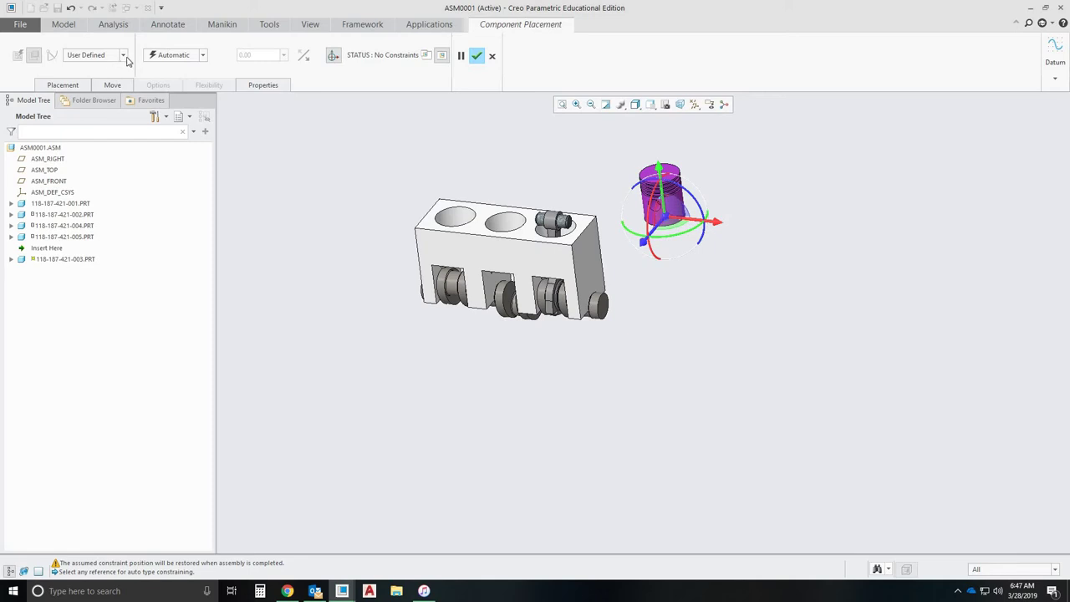
Make the piston a Pin connection aligned with the wrist pin's surface.
{"action": "left_click", "coordinate": [124, 56]}
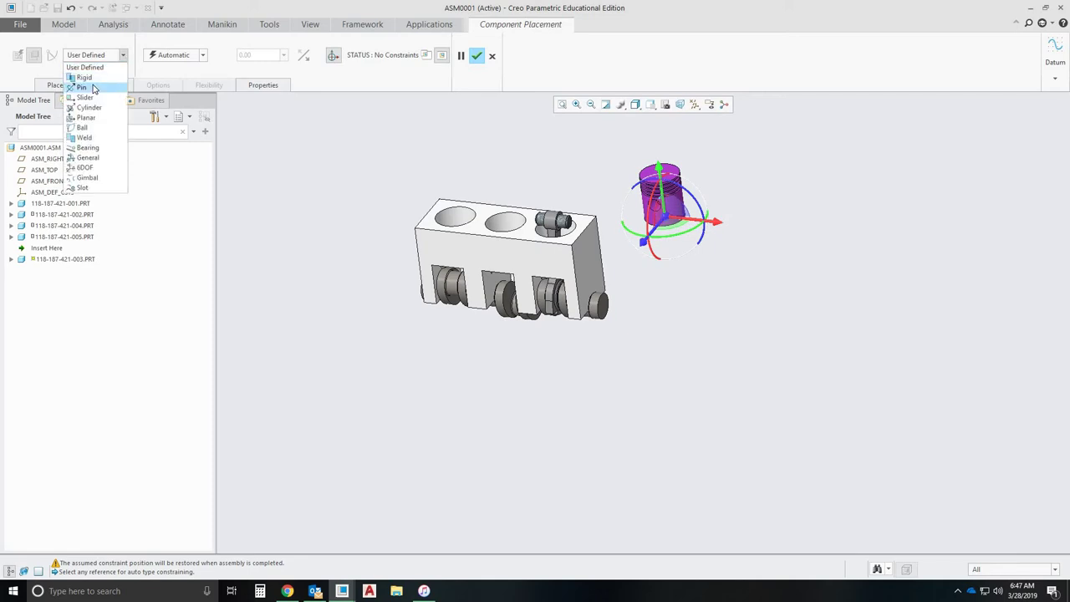
{"action": "left_click", "coordinate": [93, 88]}
{"action": "scroll", "coordinate": [531, 208], "scroll_direction": "up", "scroll_amount": 3}
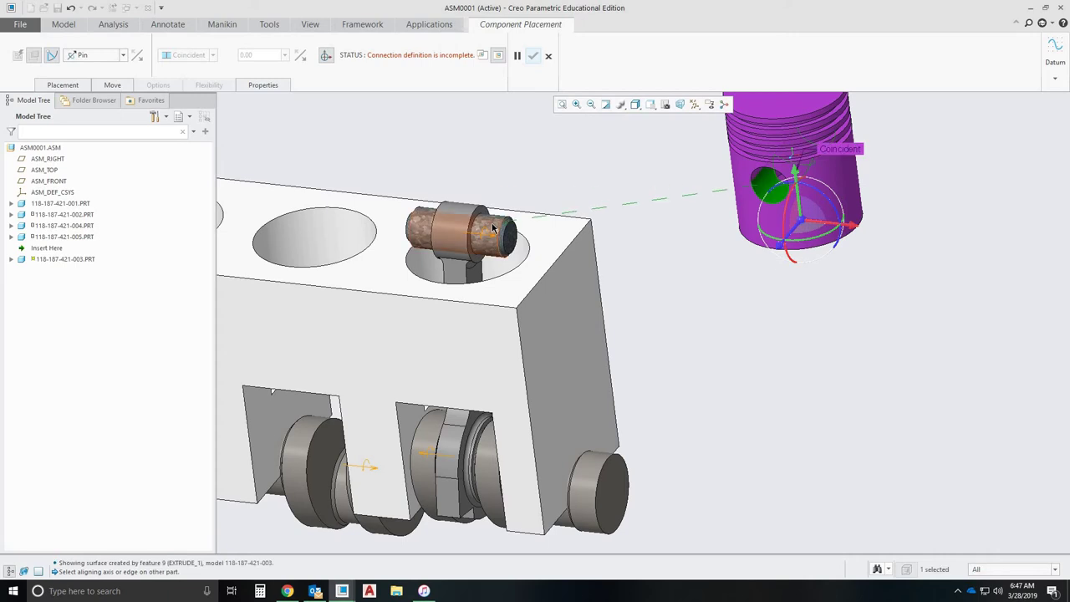
{"action": "left_click", "coordinate": [493, 227]}
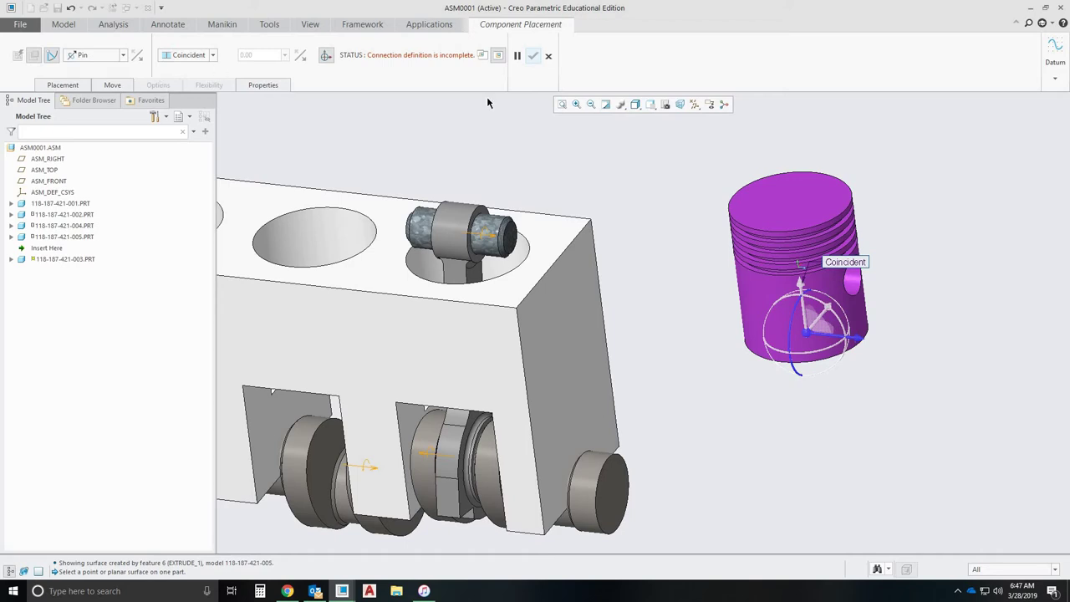
Show datum planes and pair the piston's FRONT plane with the pin's TOP plane.
{"action": "left_click", "coordinate": [694, 103]}
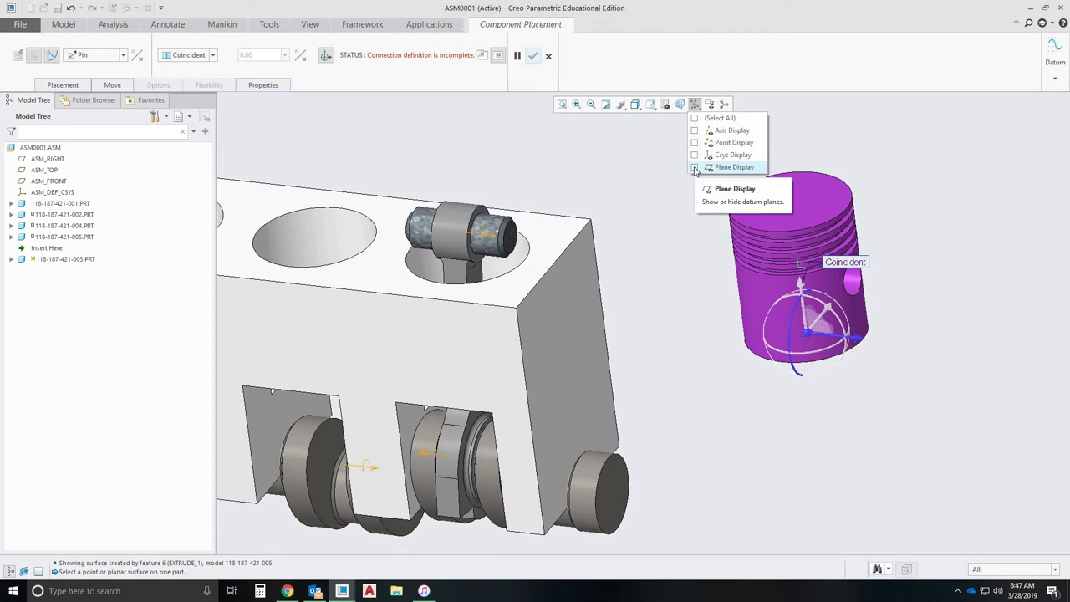
{"action": "left_click", "coordinate": [694, 168]}
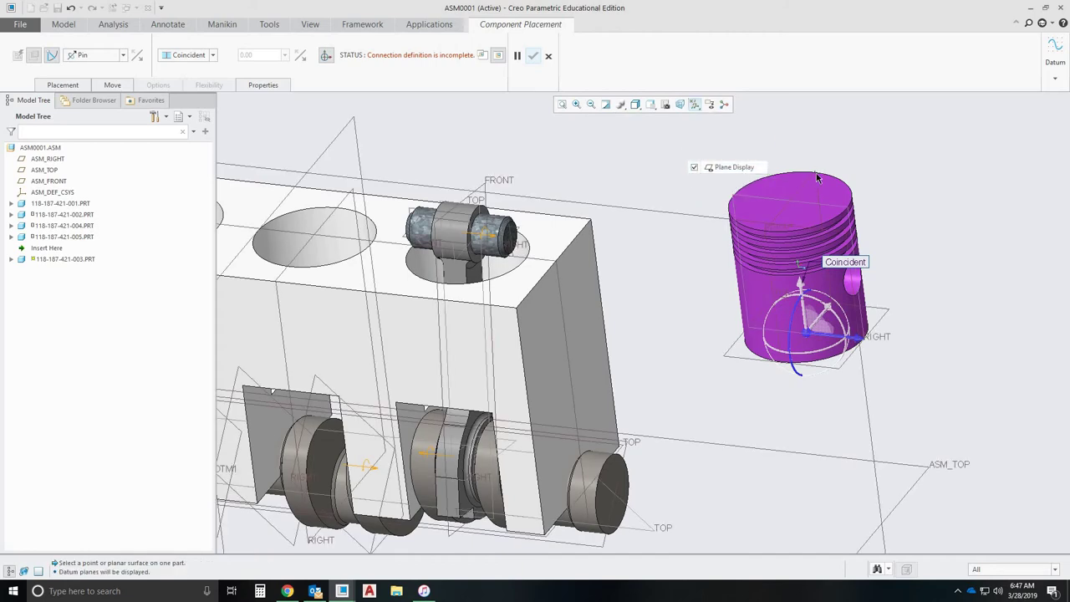
{"action": "left_click", "coordinate": [802, 184]}
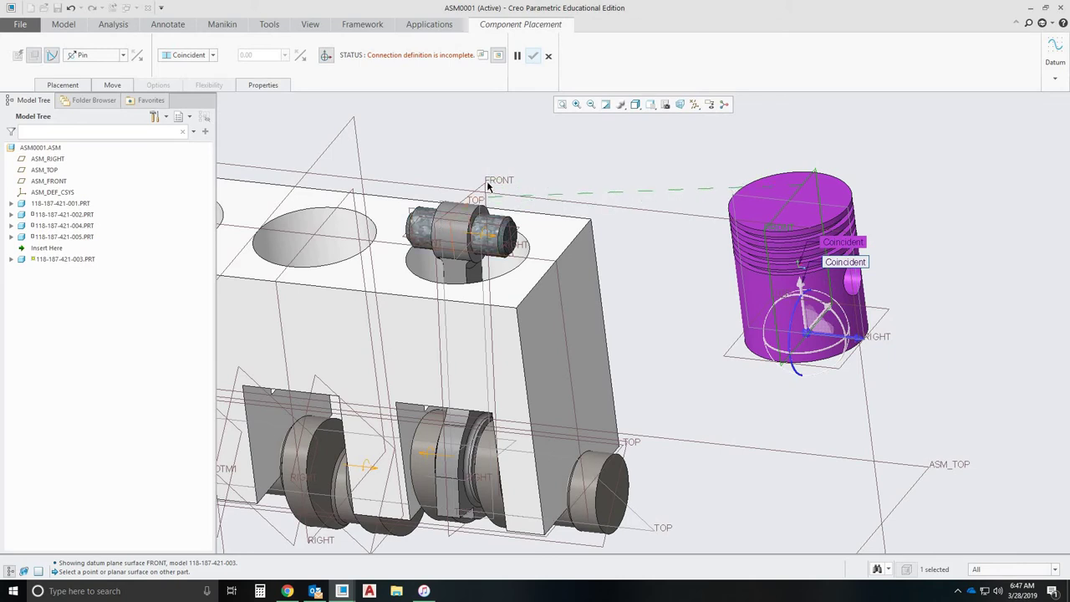
{"action": "middle_click_drag", "start_coordinate": [489, 186], "coordinate": [456, 212]}
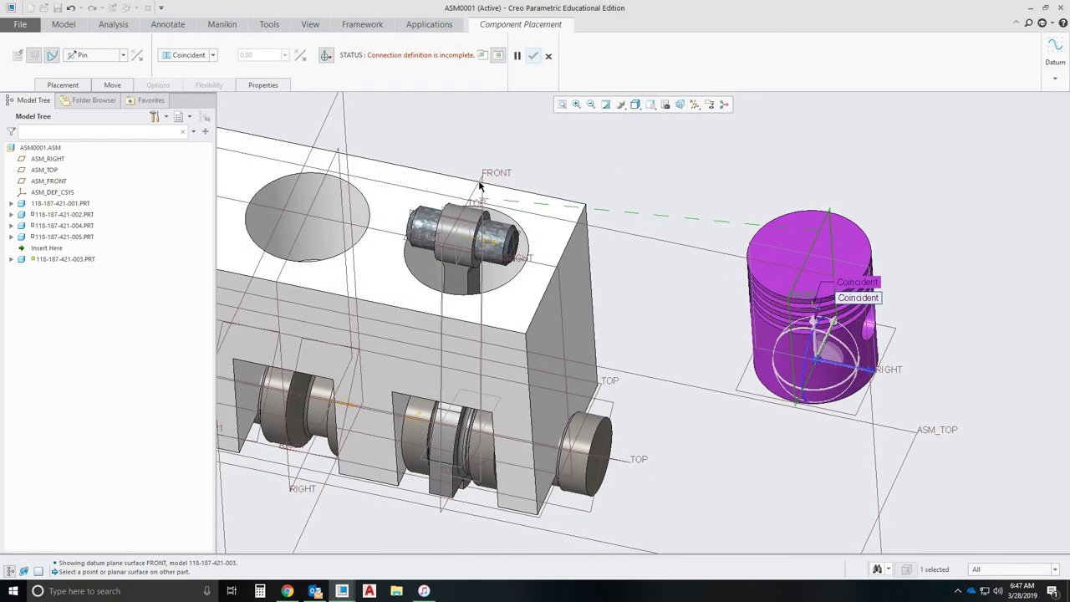
{"action": "left_click", "coordinate": [458, 242]}
{"action": "middle_click_drag", "start_coordinate": [733, 163], "coordinate": [660, 203]}
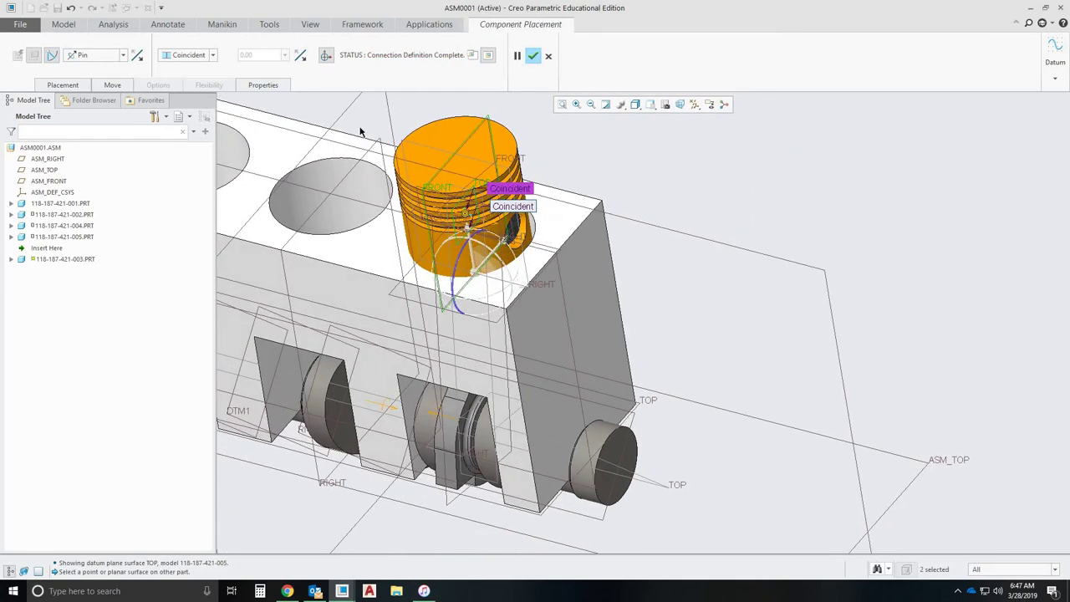
Add a second connection set for the piston of type Cylinder.
{"action": "left_click", "coordinate": [63, 85]}
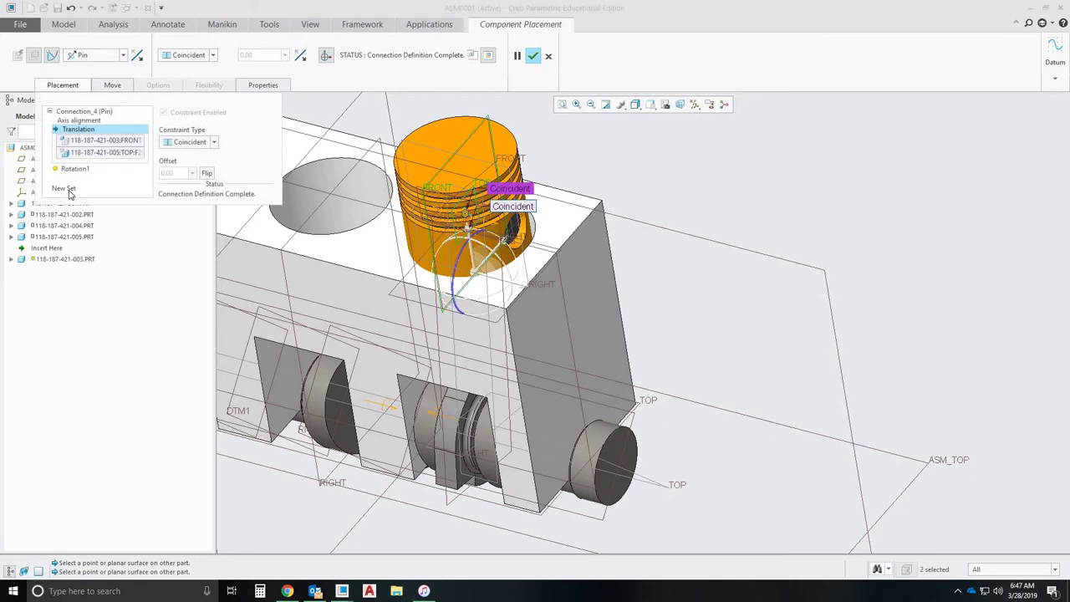
{"action": "left_click", "coordinate": [65, 189]}
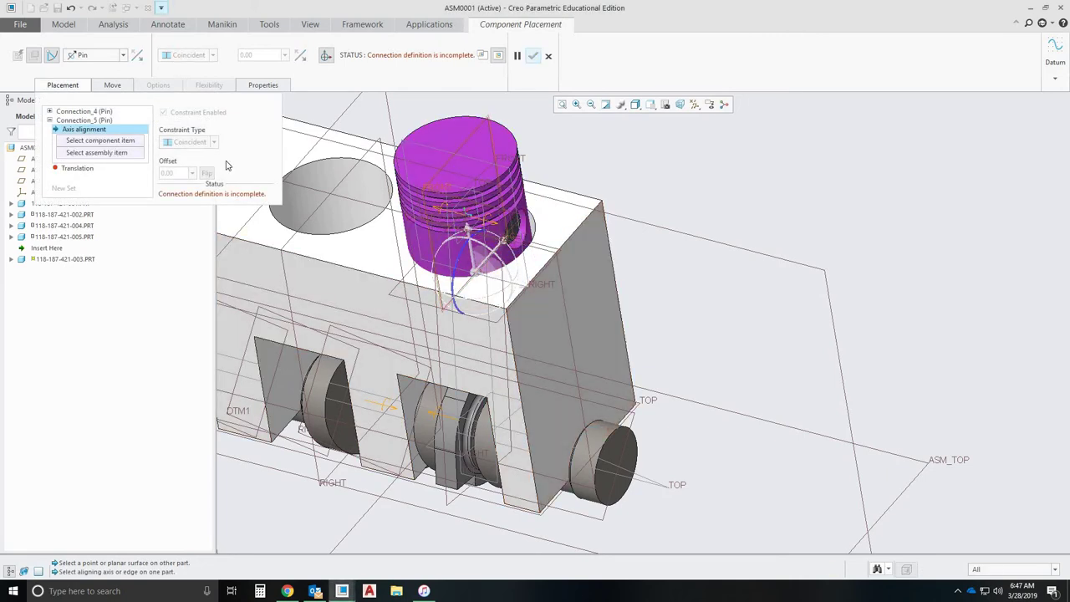
{"action": "left_click", "coordinate": [118, 56]}
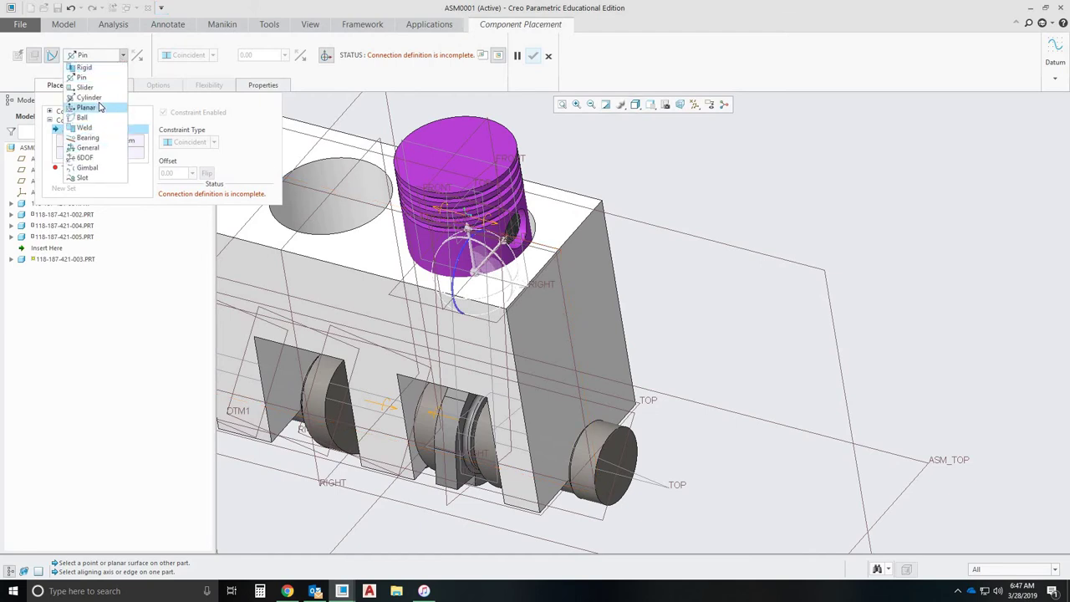
{"action": "left_click", "coordinate": [89, 97]}
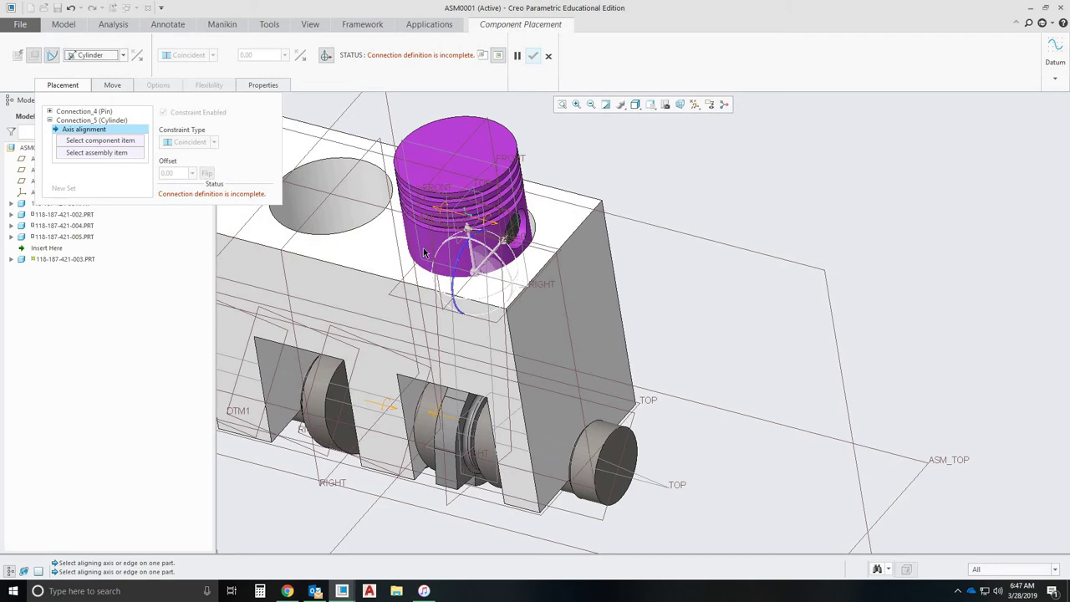
Align the piston's outer surface with the third cylinder bore and confirm placement.
{"action": "left_click", "coordinate": [694, 104]}
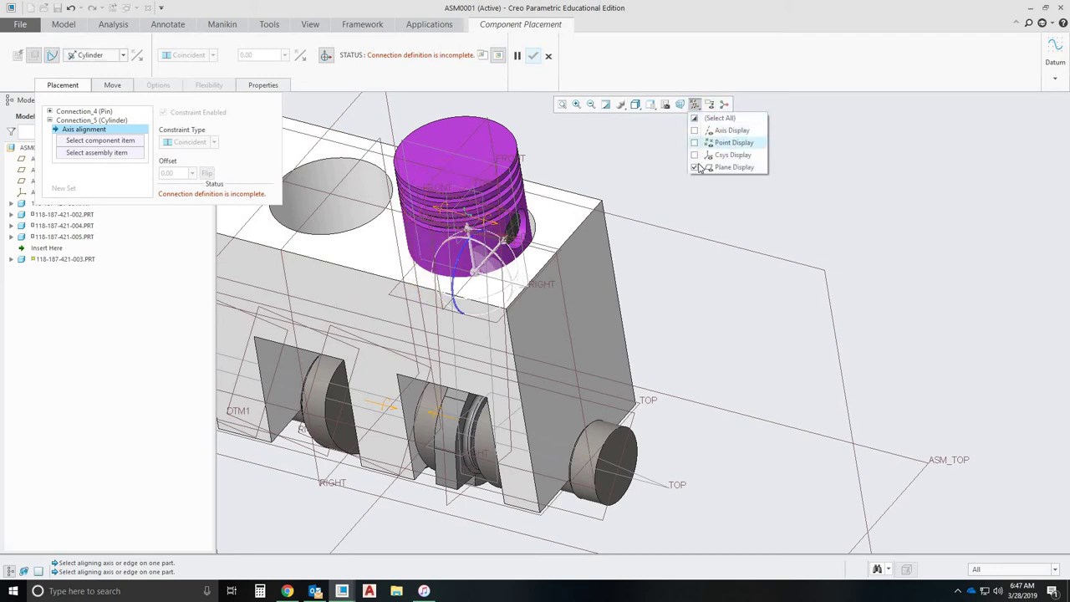
{"action": "left_click", "coordinate": [695, 167]}
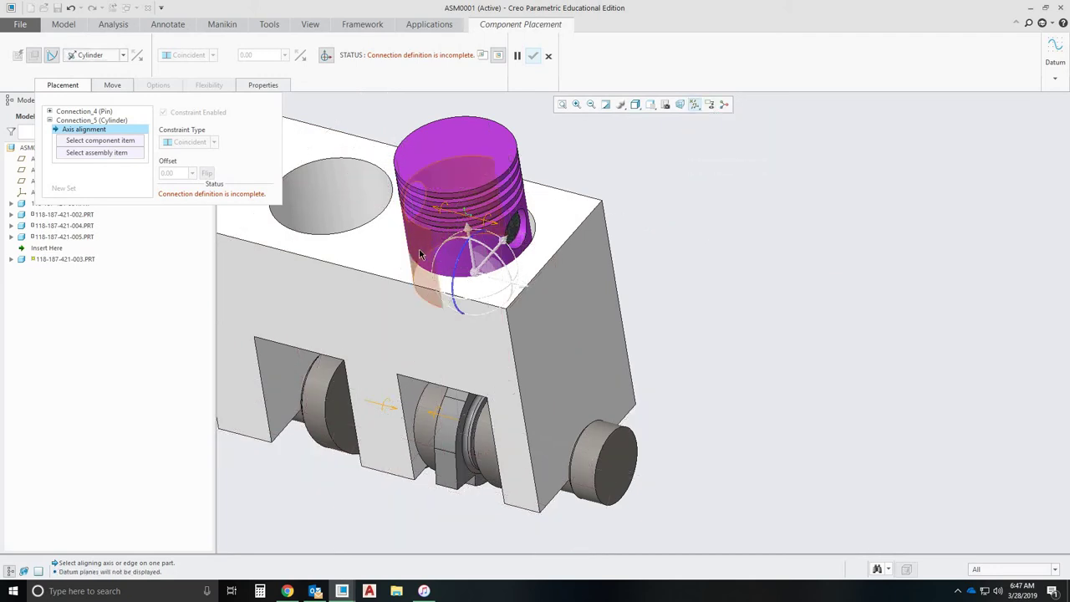
{"action": "left_click", "coordinate": [419, 247]}
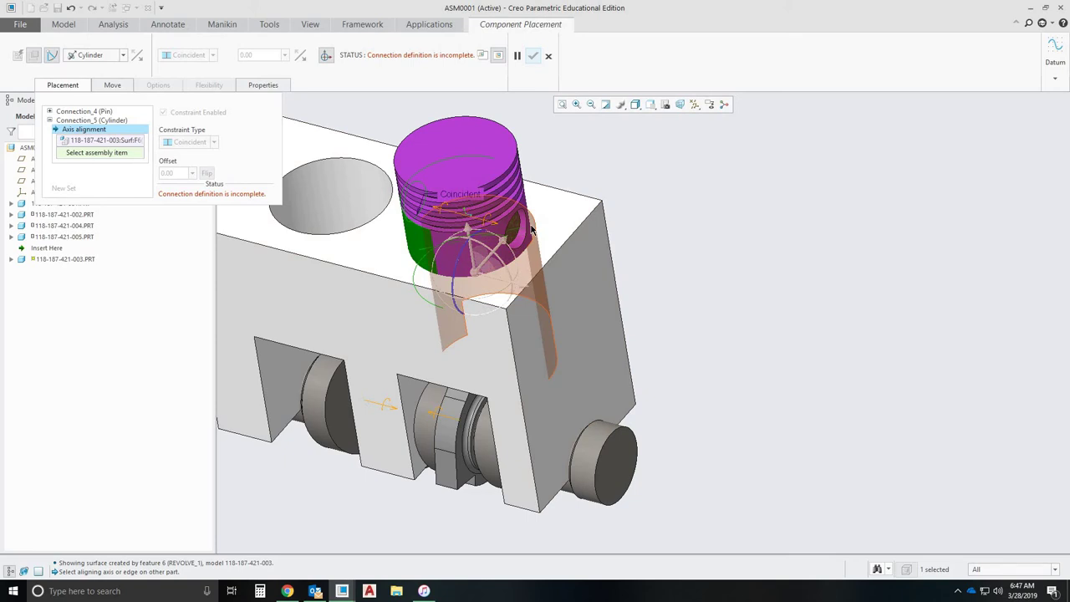
{"action": "left_click", "coordinate": [532, 230]}
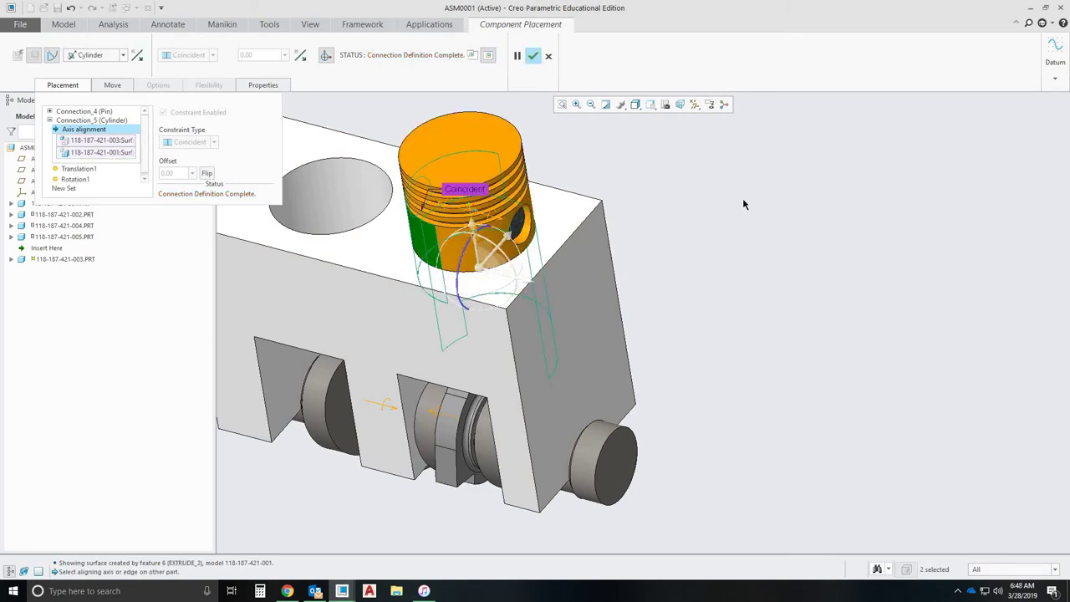
{"action": "left_click", "coordinate": [534, 56]}
{"action": "scroll", "coordinate": [674, 226], "scroll_direction": "down", "scroll_amount": 3}
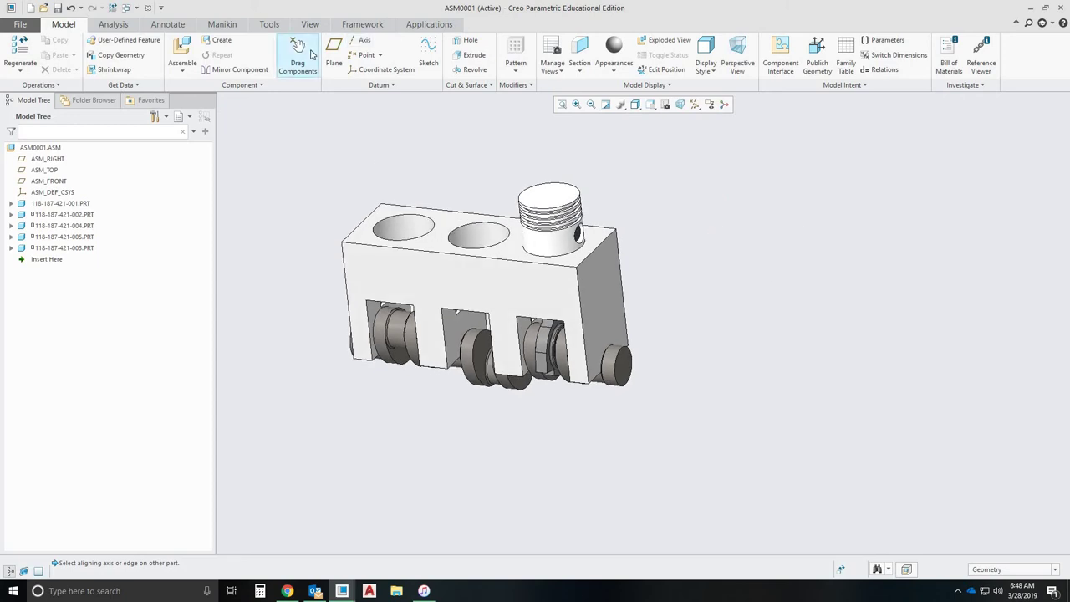
Drag the crankshaft so the third piston slides to a new spot near the top of its bore.
{"action": "left_click", "coordinate": [313, 53]}
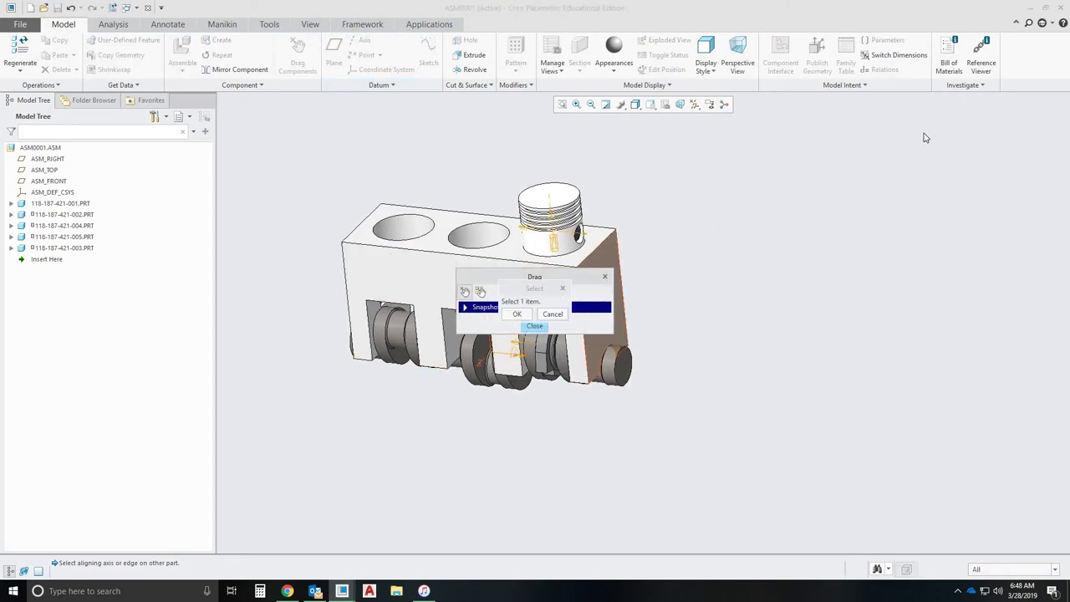
{"action": "left_click_drag", "start_coordinate": [566, 283], "coordinate": [1033, 220]}
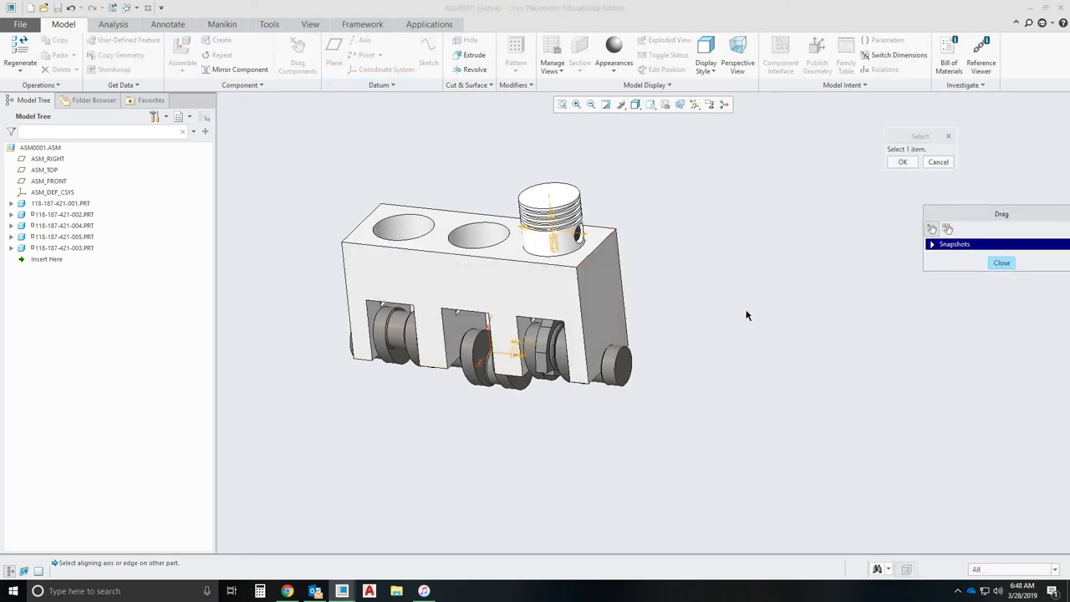
{"action": "left_click", "coordinate": [613, 370]}
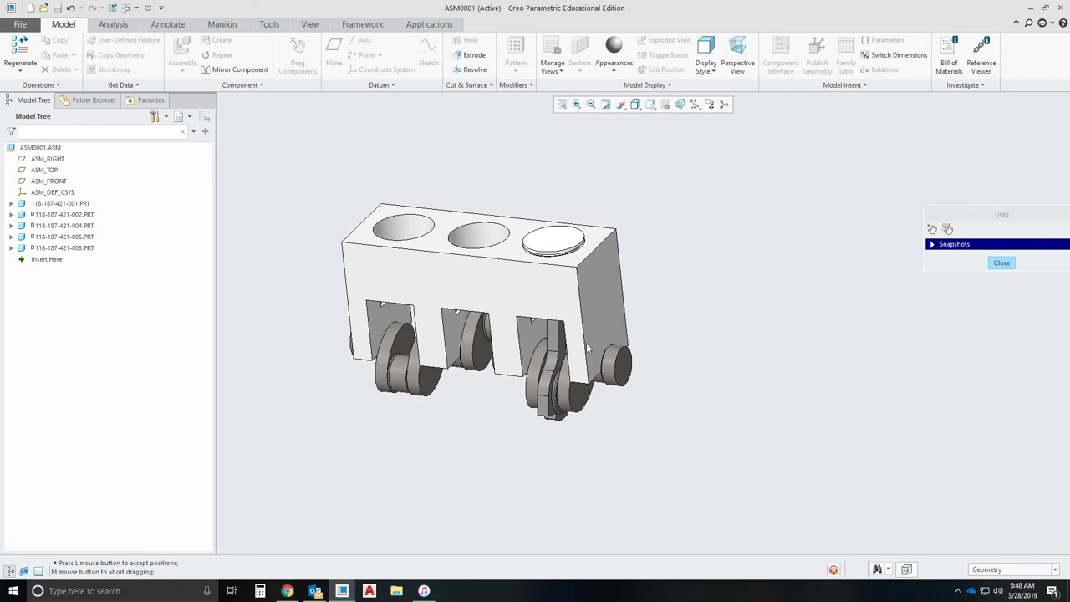
{"action": "left_click", "coordinate": [592, 393]}
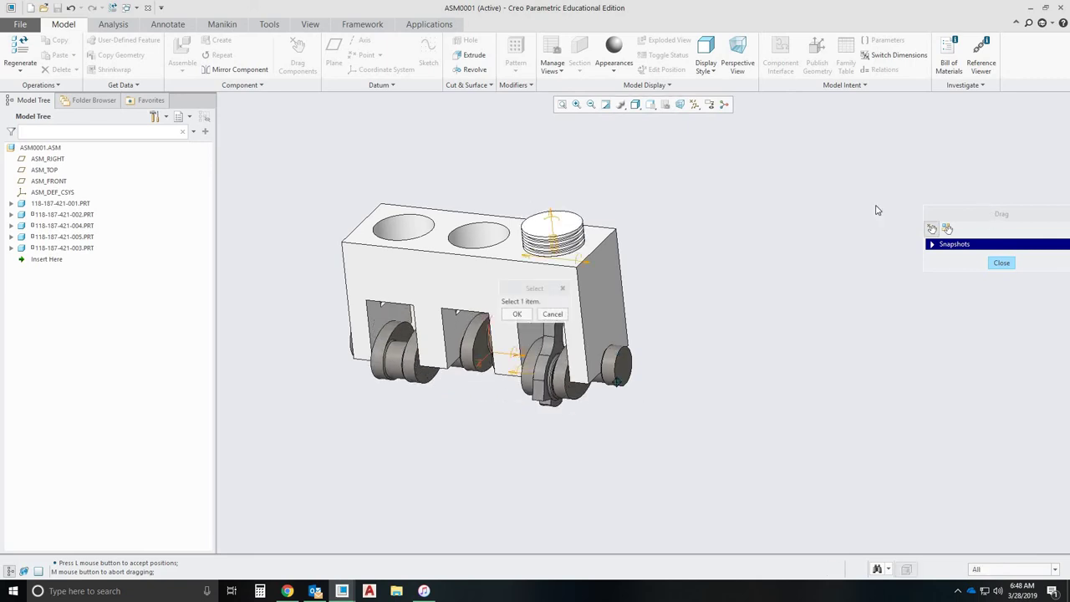
{"action": "left_click", "coordinate": [731, 230]}
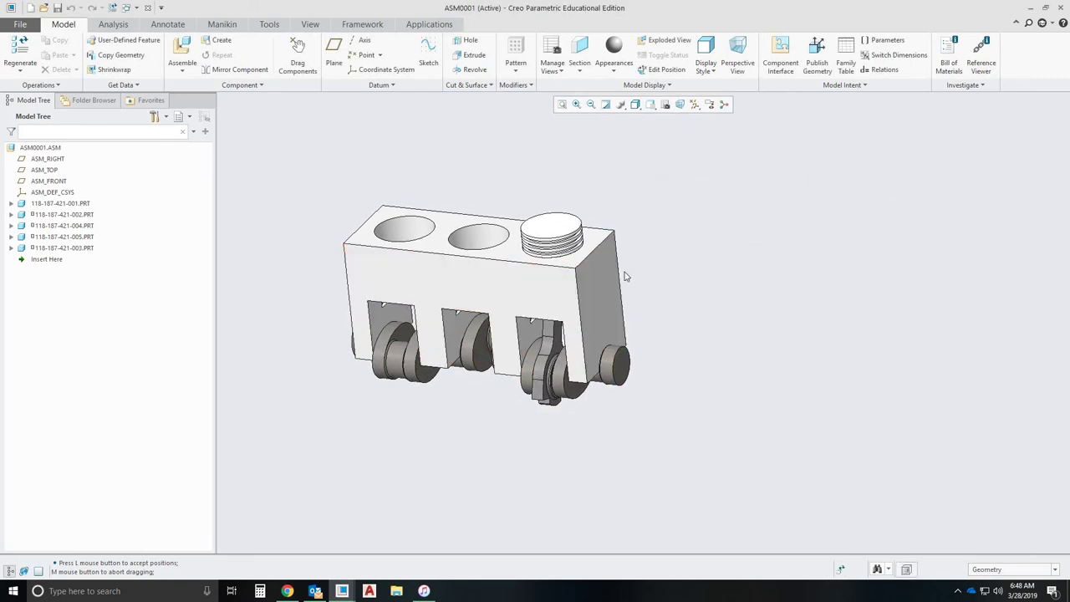
{"action": "left_click", "coordinate": [1031, 9]}
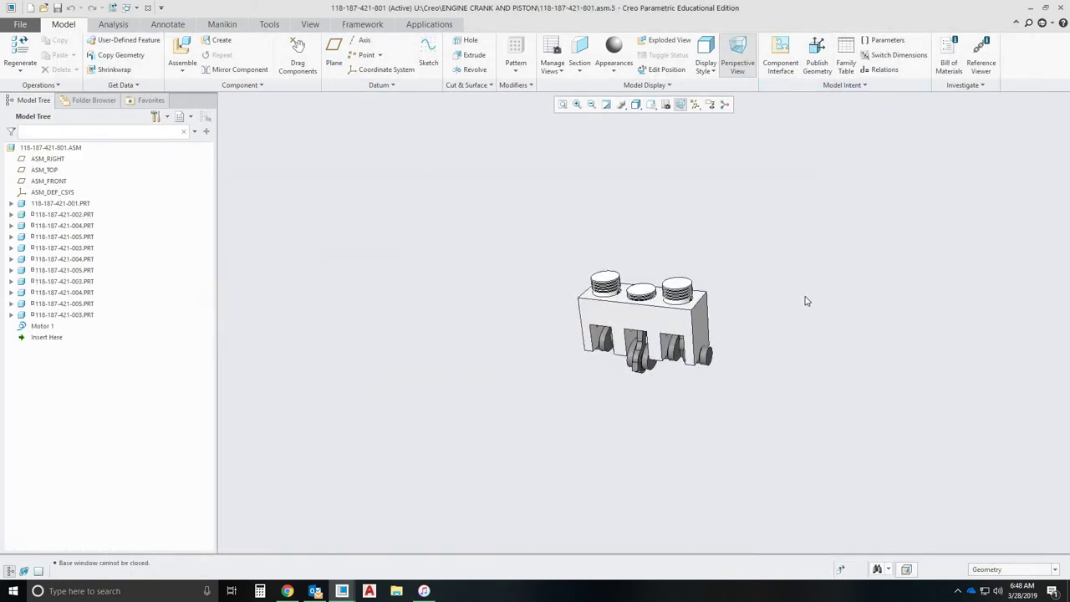
{"action": "left_click", "coordinate": [47, 328]}
{"action": "key", "text": "Delete"}
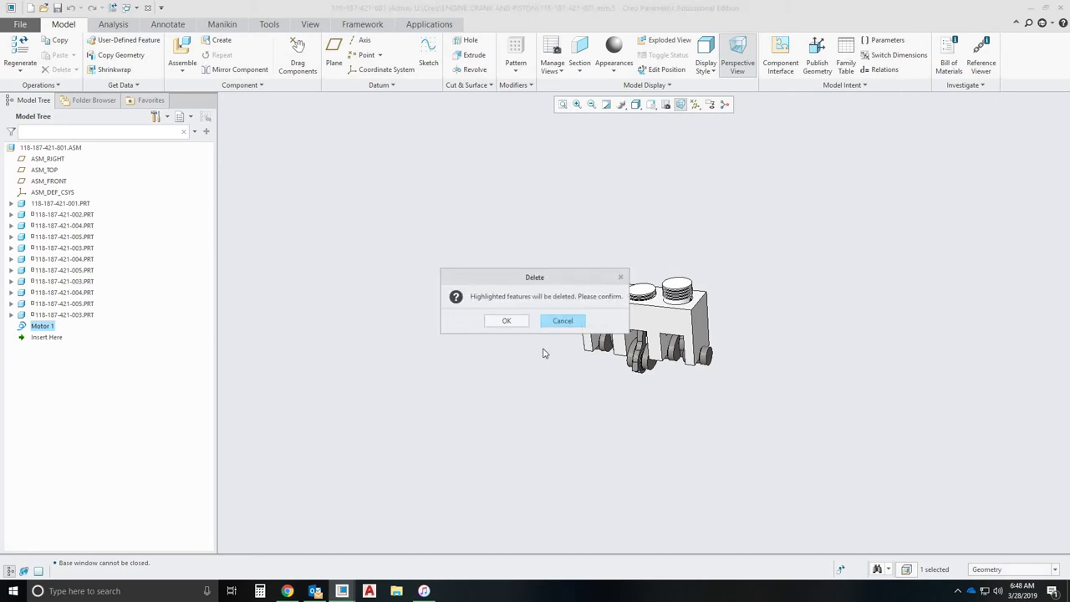
{"action": "left_click", "coordinate": [506, 321]}
Rotate the engine view and switch into the Mechanism application.
{"action": "middle_click_drag", "start_coordinate": [752, 420], "coordinate": [564, 85]}
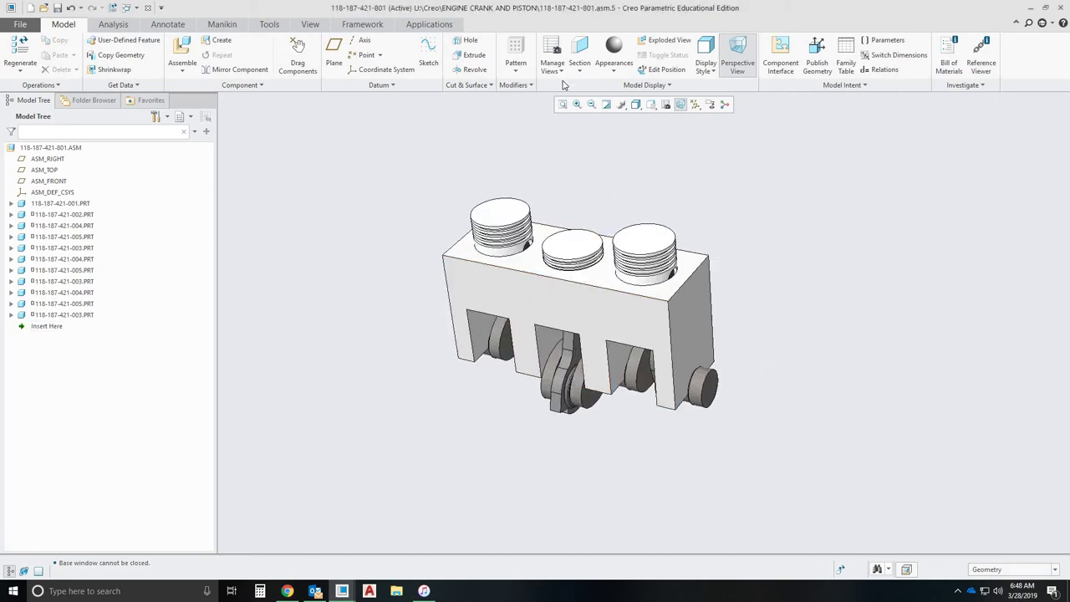
{"action": "left_click", "coordinate": [431, 25]}
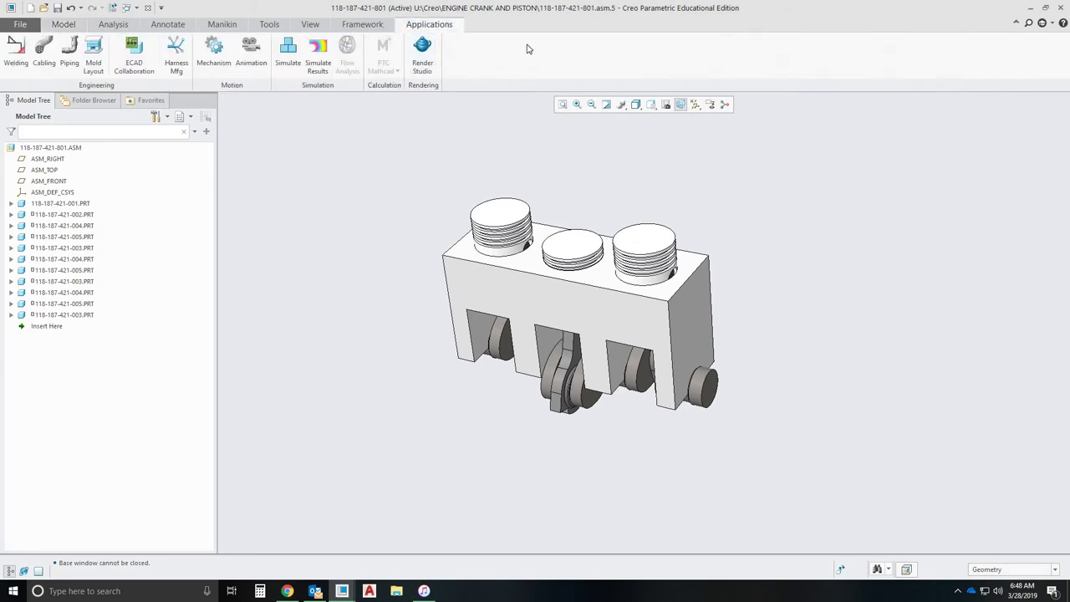
{"action": "left_click", "coordinate": [214, 52]}
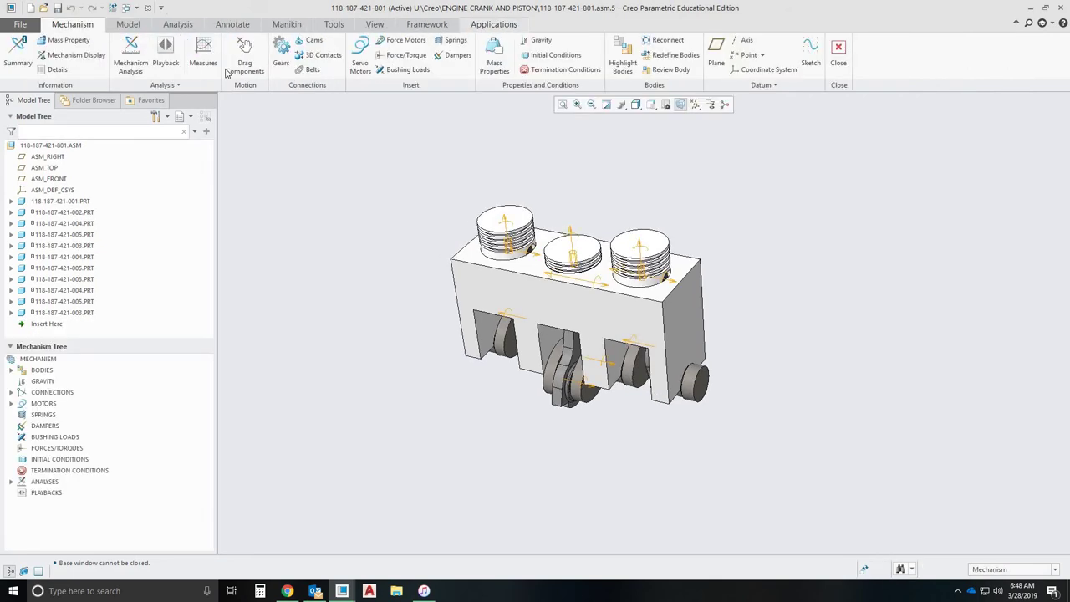
Add a servo motor on the Connection_12 rotation axis driving angular velocity with A = 100 deg/sec.
{"action": "left_click", "coordinate": [360, 64]}
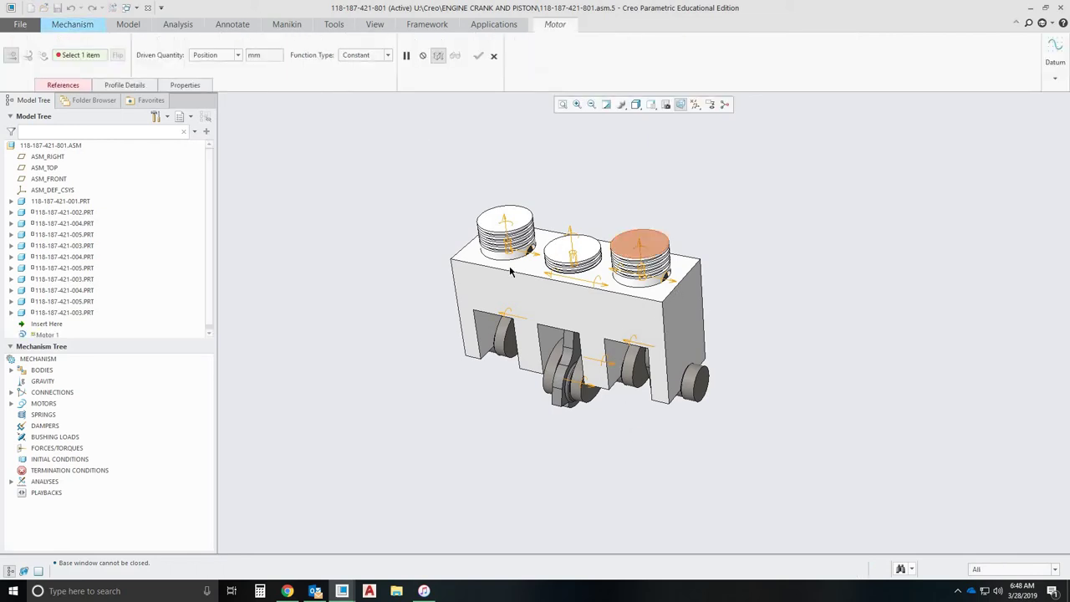
{"action": "left_click", "coordinate": [584, 391]}
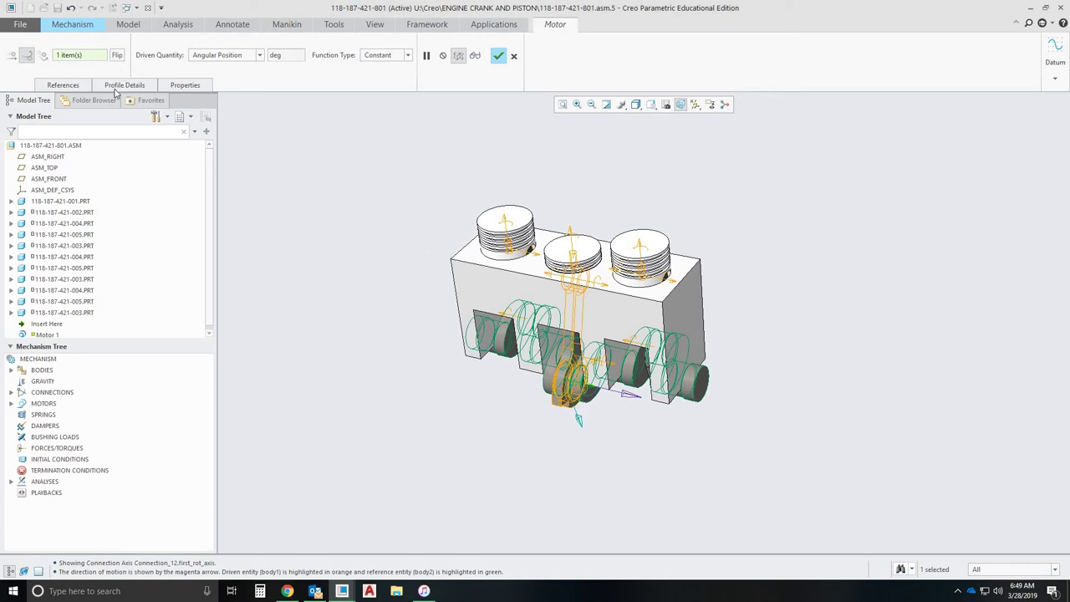
{"action": "left_click", "coordinate": [63, 85]}
{"action": "left_click", "coordinate": [124, 85]}
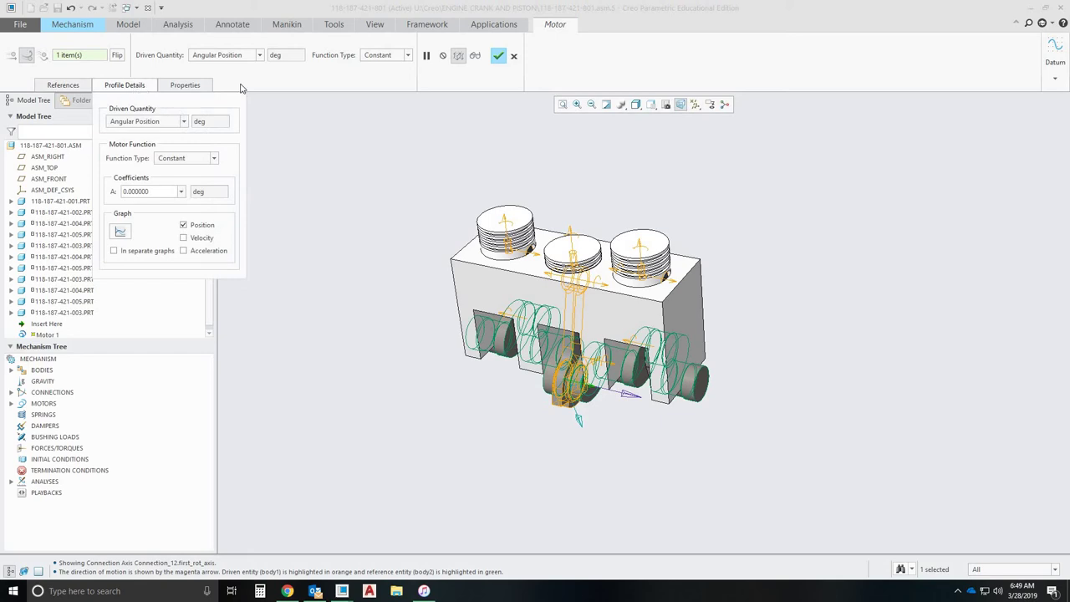
{"action": "left_click", "coordinate": [179, 122]}
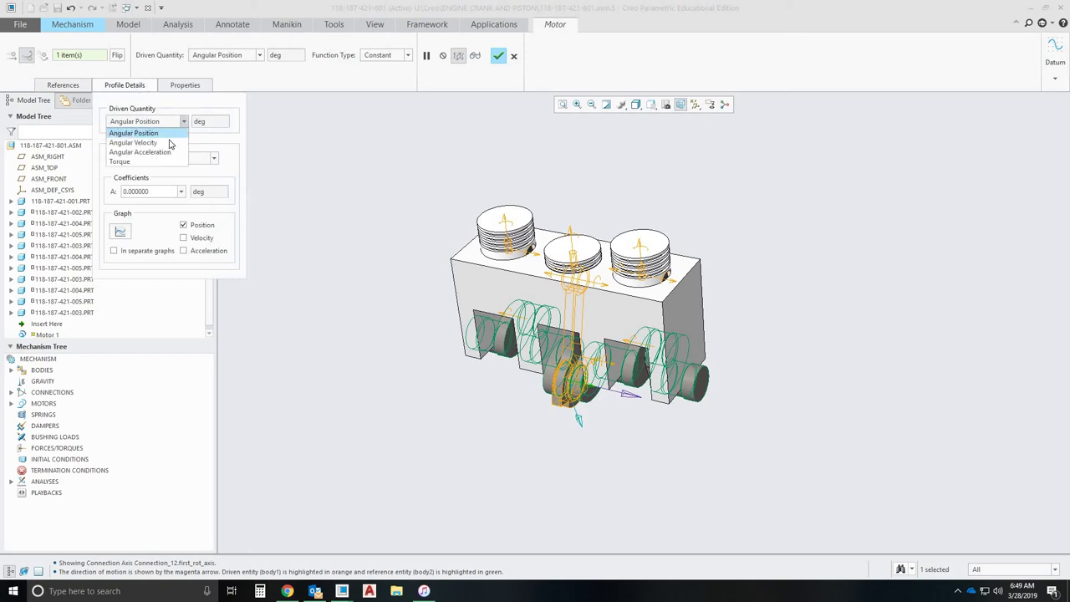
{"action": "left_click", "coordinate": [171, 143]}
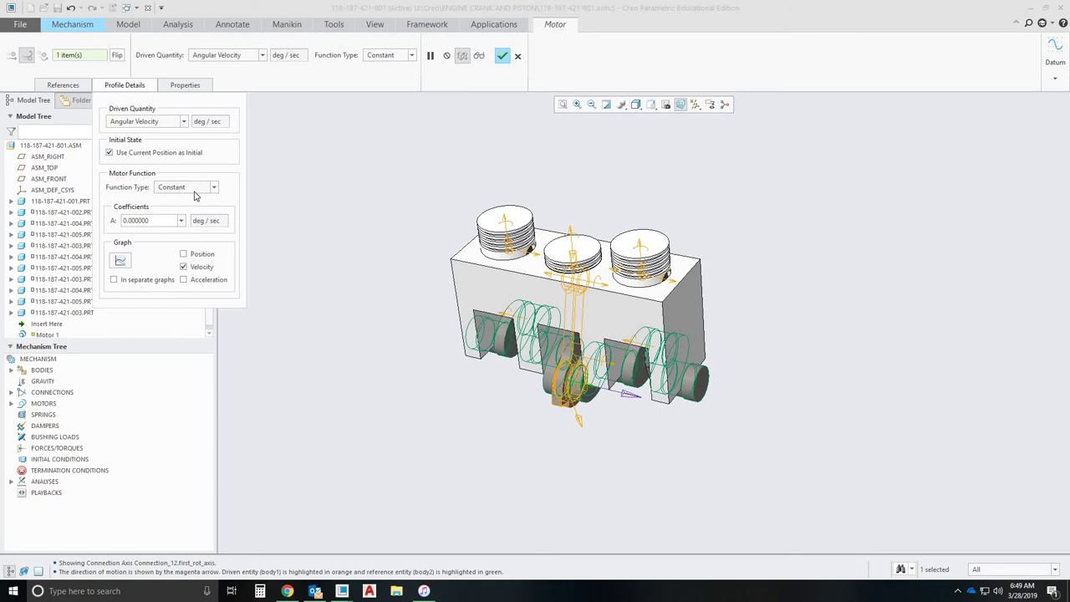
{"action": "double_click", "coordinate": [158, 222]}
{"action": "type", "text": "100"}
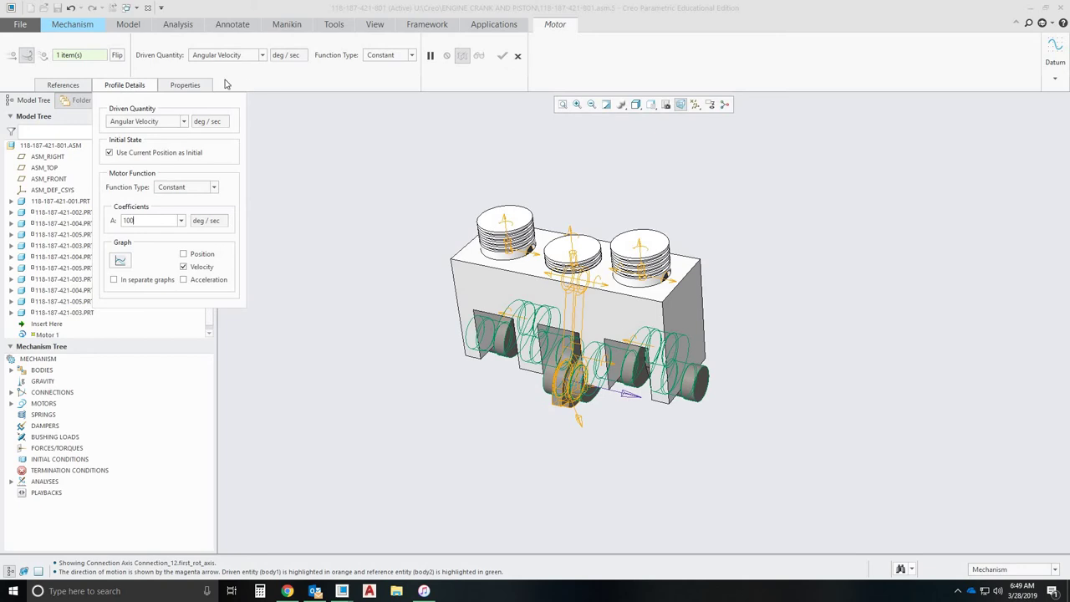
{"action": "left_click", "coordinate": [501, 55]}
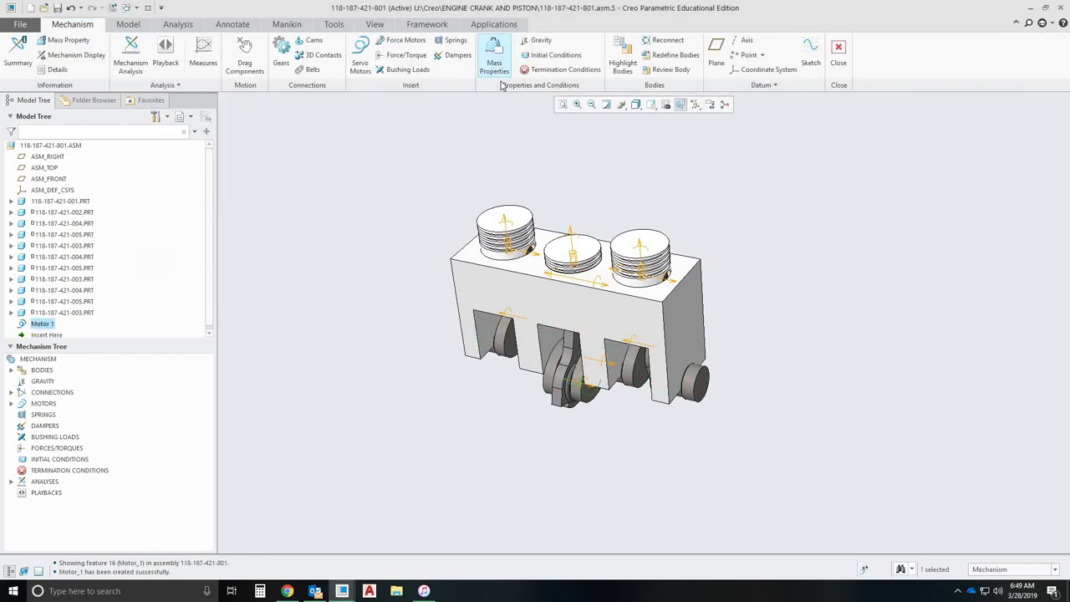
Run position analysis AnalysisDefinition6 with a 20-second end time, overwriting the earlier result set.
{"action": "left_click", "coordinate": [126, 59]}
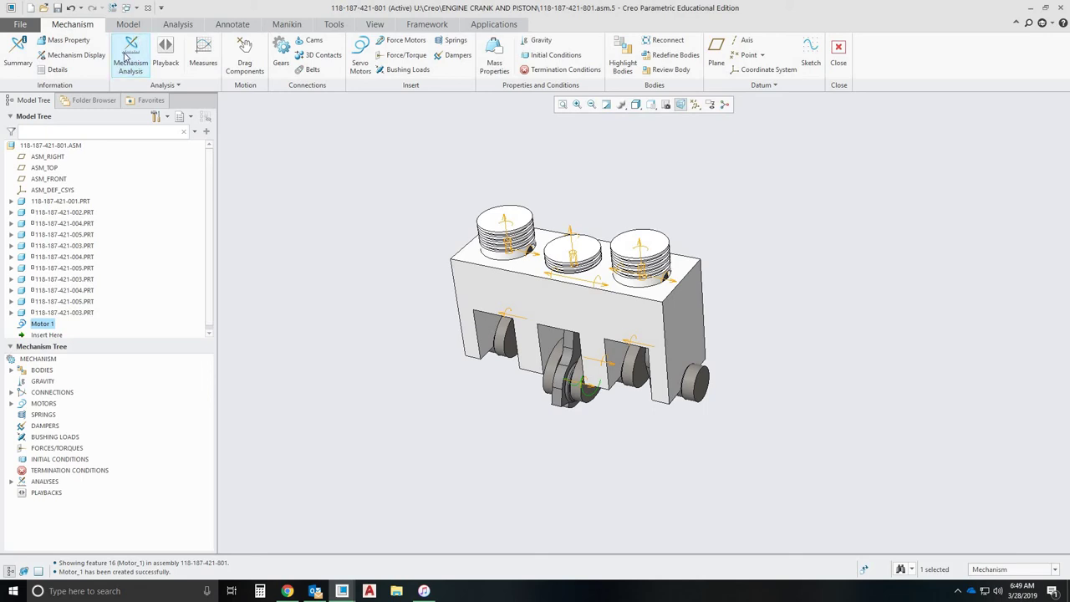
{"action": "left_click", "coordinate": [126, 57]}
{"action": "left_click_drag", "start_coordinate": [511, 114], "coordinate": [978, 127]}
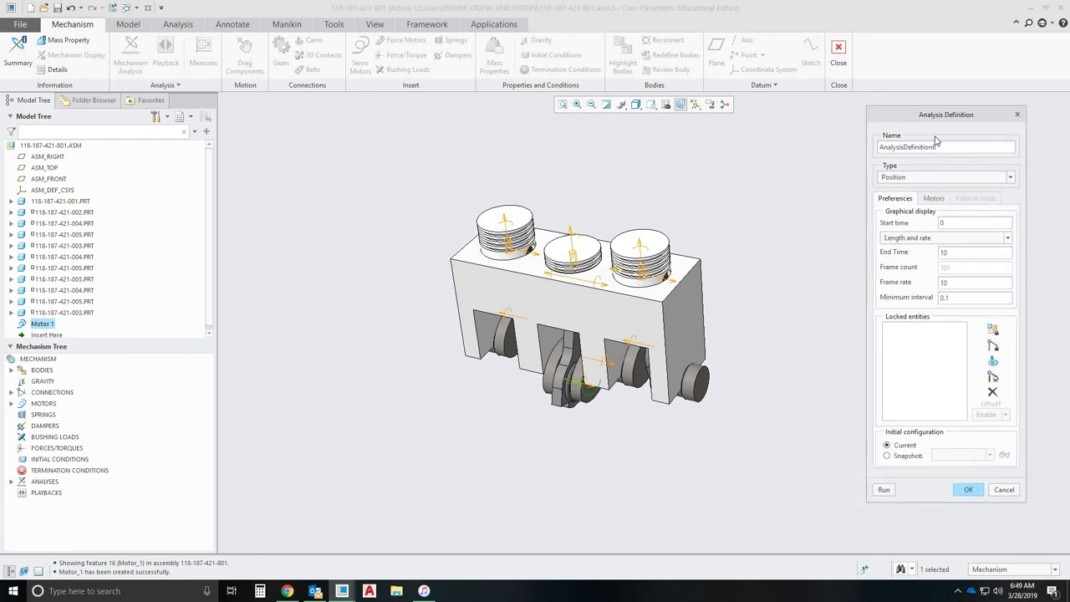
{"action": "left_click", "coordinate": [884, 491]}
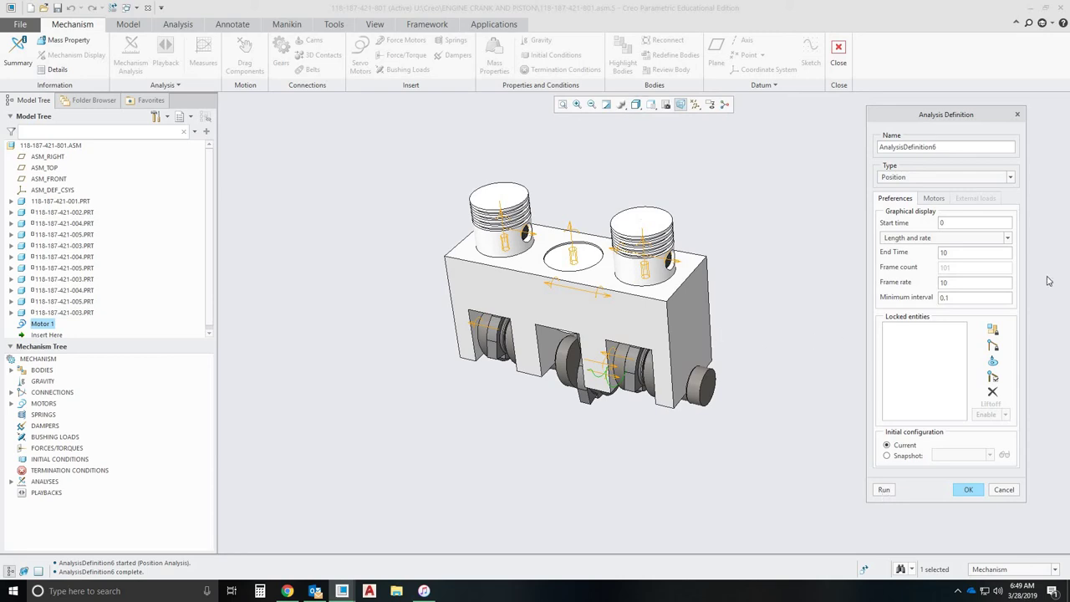
{"action": "double_click", "coordinate": [963, 253]}
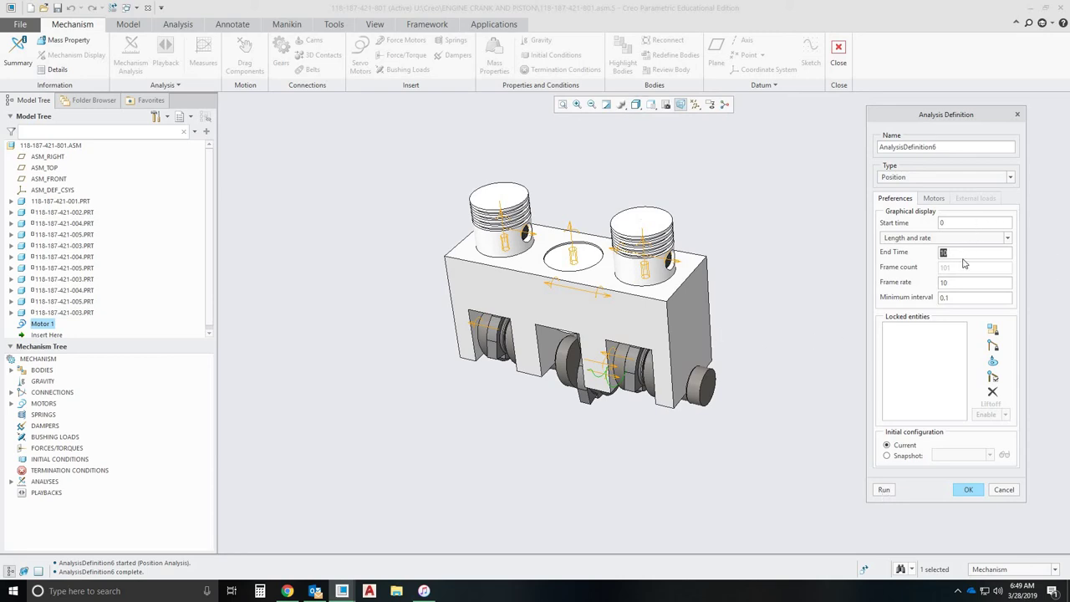
{"action": "left_click", "coordinate": [884, 491]}
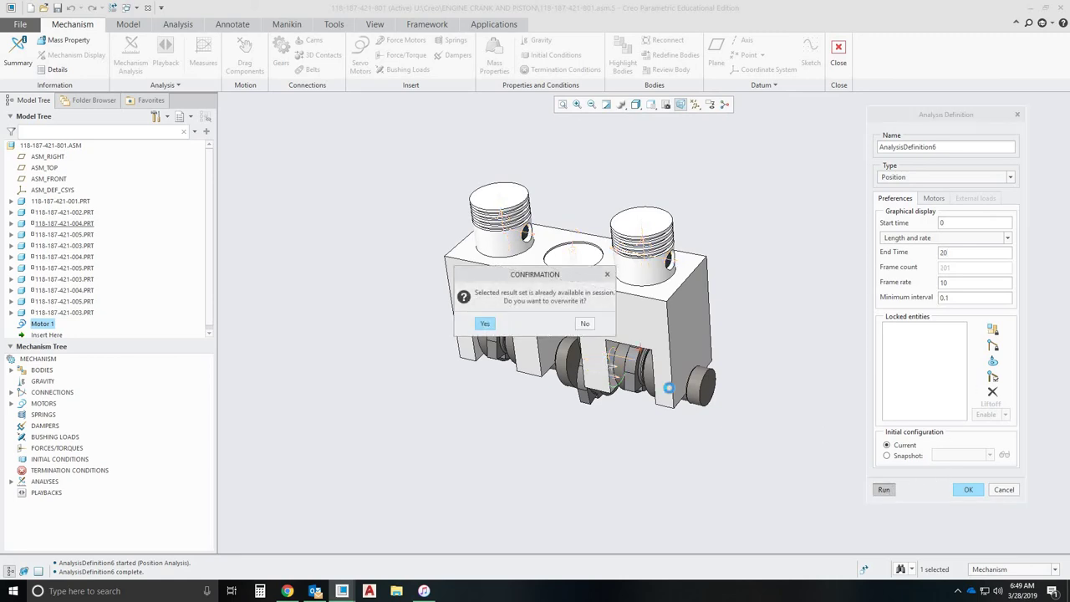
{"action": "left_click", "coordinate": [493, 330]}
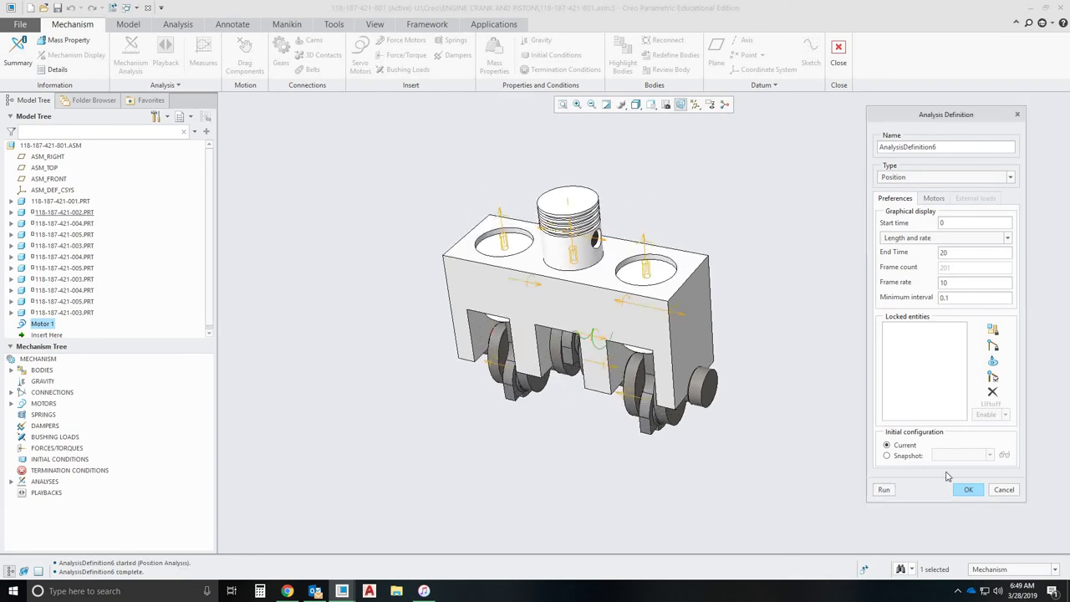
{"action": "left_click", "coordinate": [970, 491]}
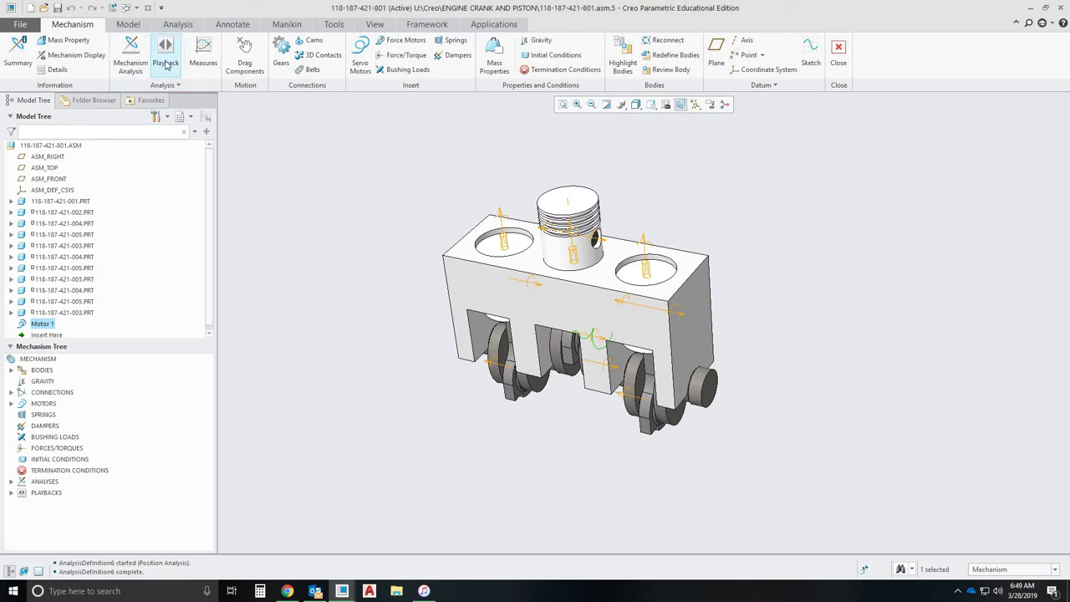
Play back the AnalysisDefinition6 results with the animation speed slider at maximum.
{"action": "left_click", "coordinate": [165, 59]}
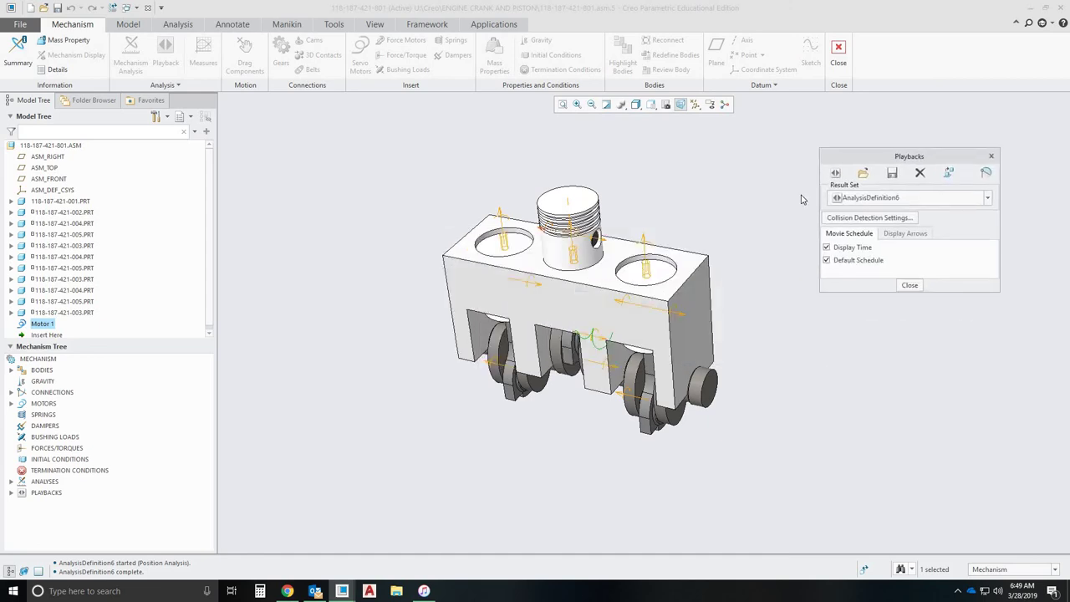
{"action": "left_click", "coordinate": [836, 175]}
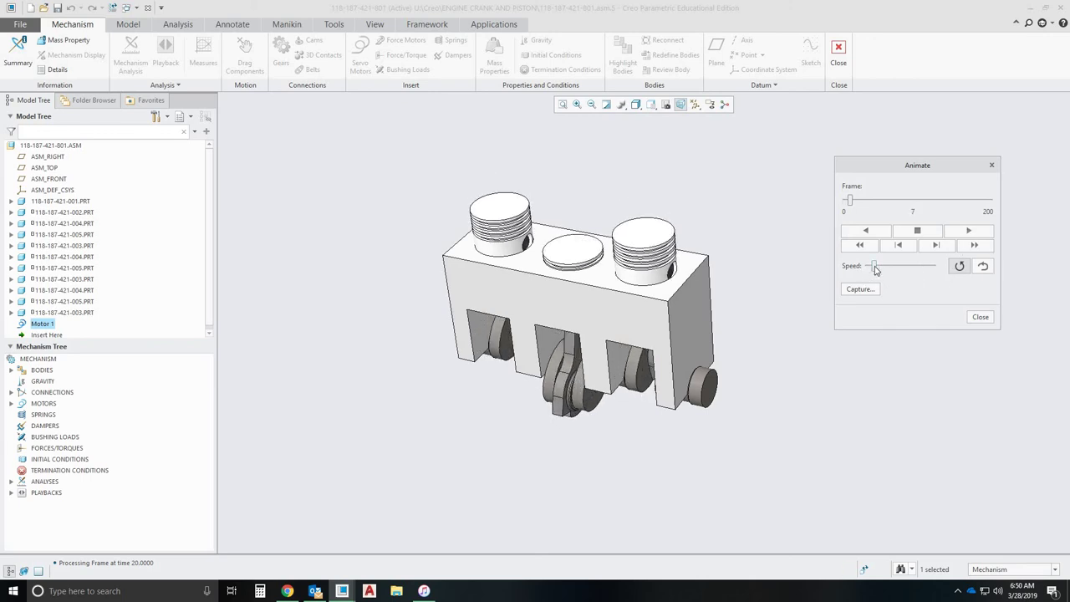
{"action": "left_click_drag", "start_coordinate": [874, 265], "coordinate": [931, 347]}
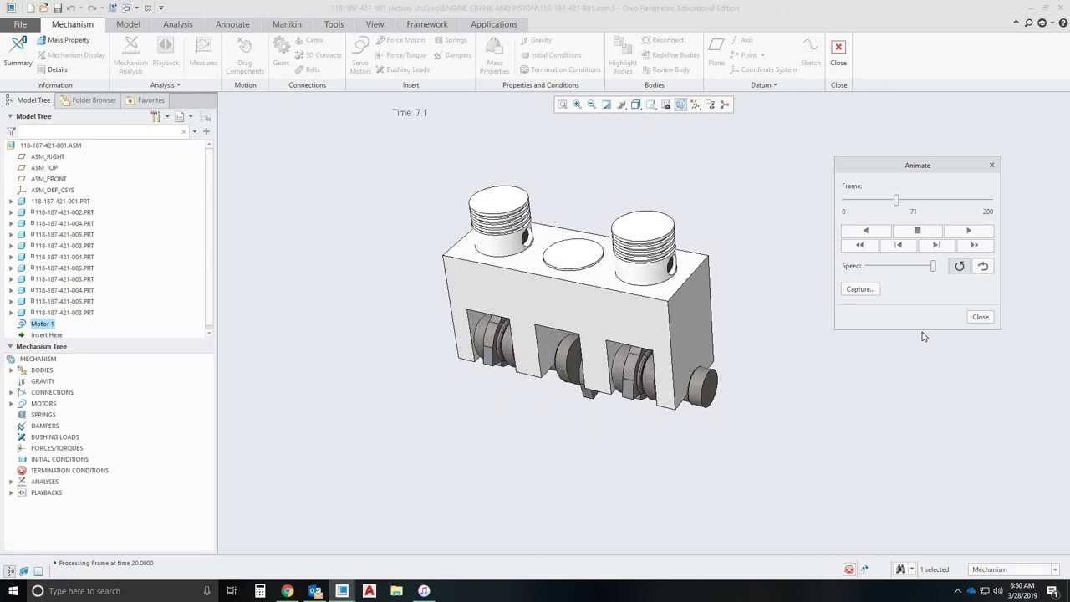
Capture the animation as MPEG 118-187-421-801.mpg at 640×347, 25 fps, then close the Animate dialog.
{"action": "left_click", "coordinate": [861, 289]}
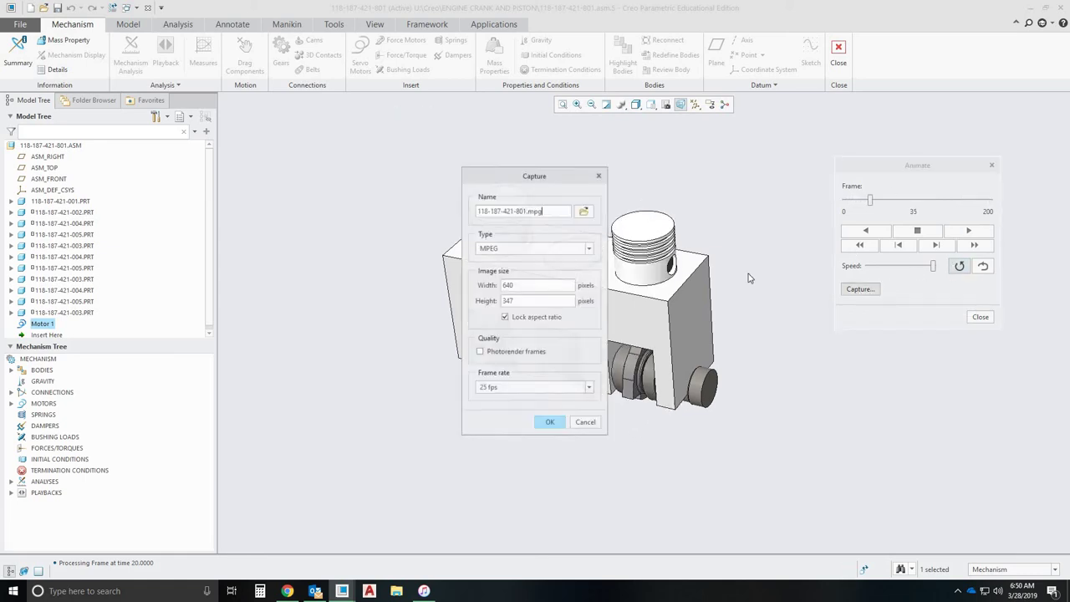
{"action": "left_click_drag", "start_coordinate": [520, 179], "coordinate": [306, 162]}
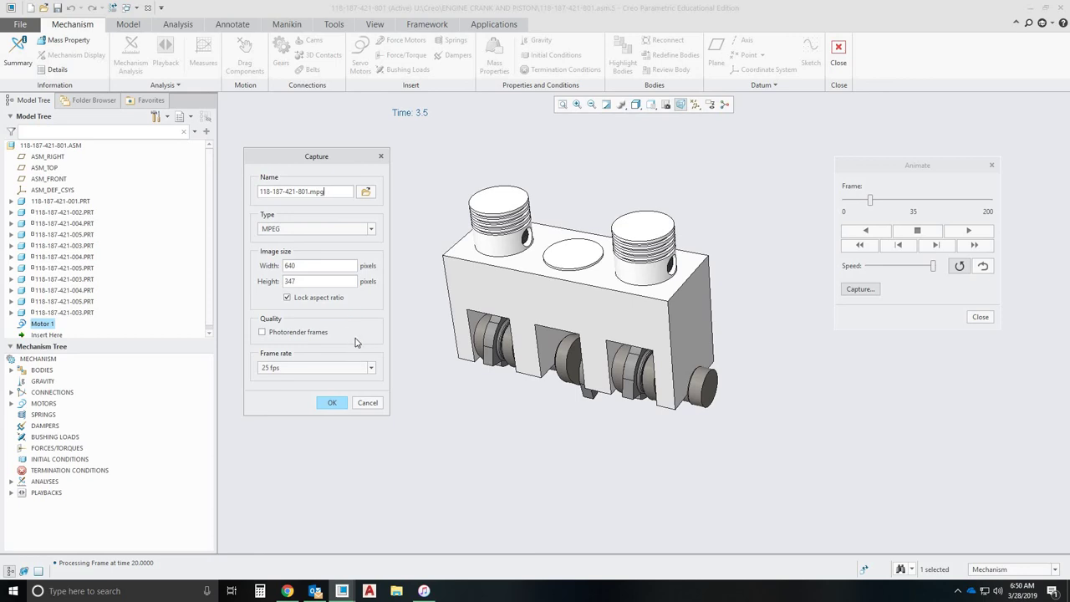
{"action": "left_click", "coordinate": [368, 402]}
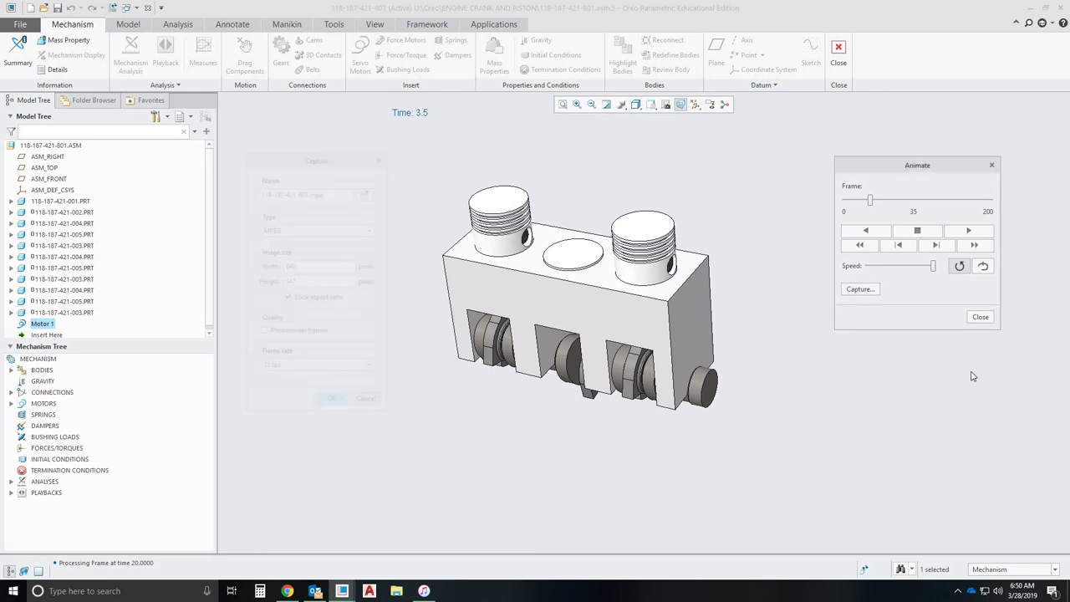
{"action": "left_click", "coordinate": [980, 320]}
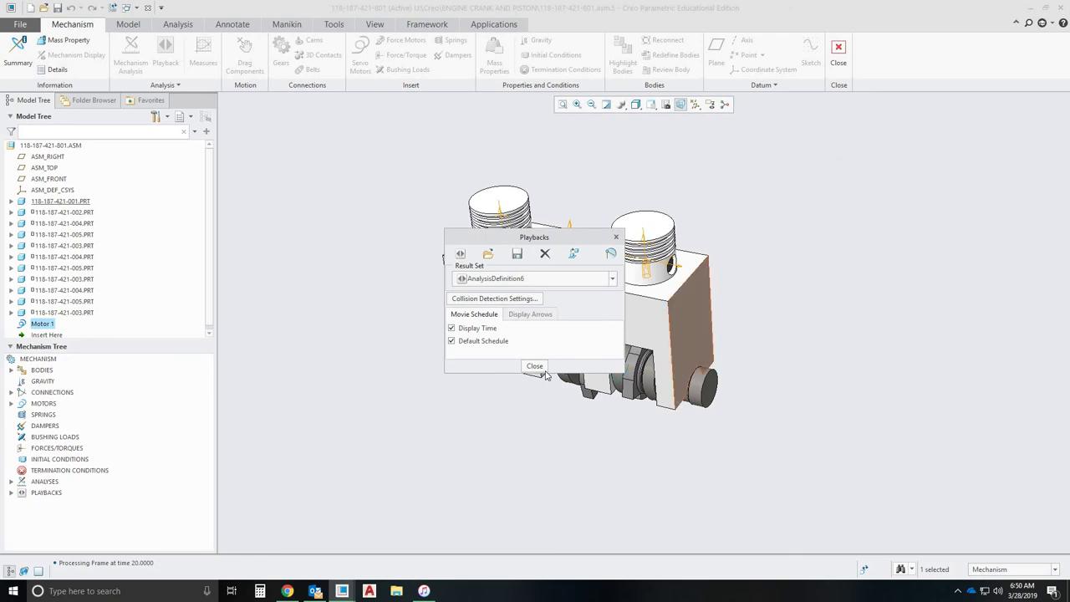
{"action": "left_click_drag", "start_coordinate": [551, 241], "coordinate": [935, 155]}
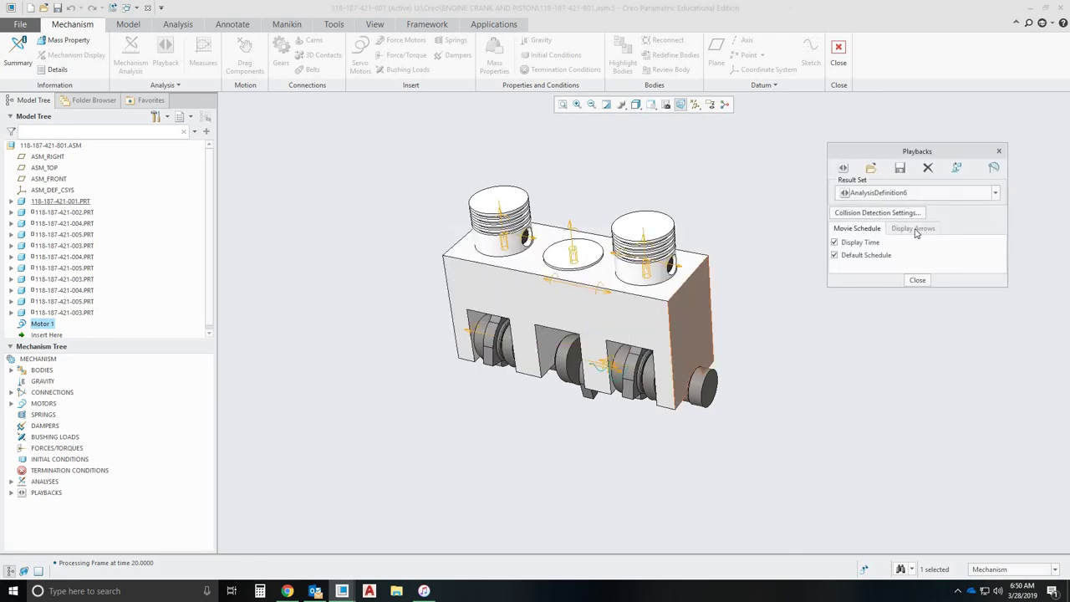